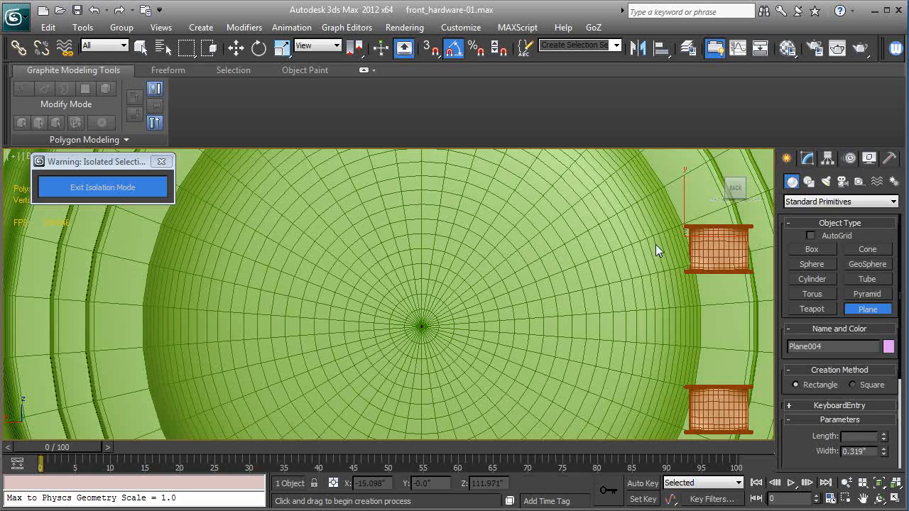
Draw a plane about 2.462" long and 15.138" wide from the upper hinge bracket across the boiler cover.
{"action": "key", "text": "F3"}
{"action": "key", "text": "F3"}
{"action": "key", "text": "F3"}
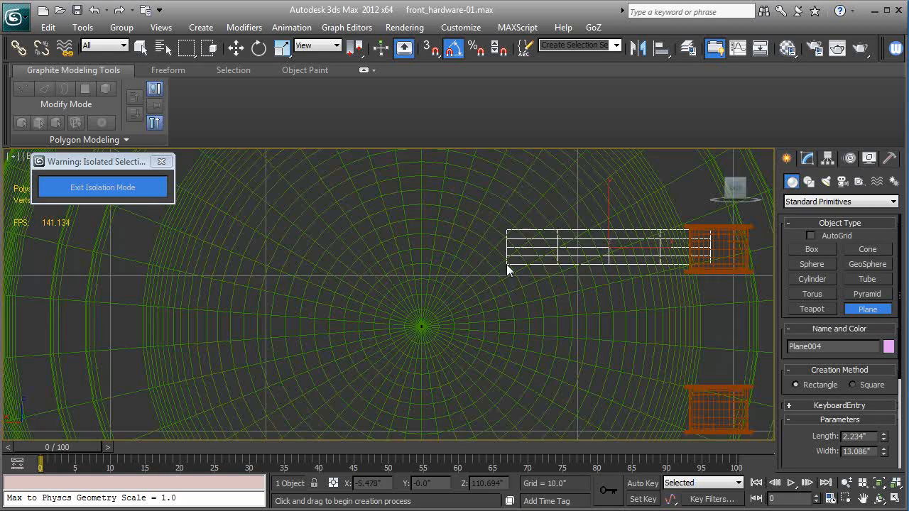
{"action": "key", "text": "F3"}
{"action": "key", "text": "F3"}
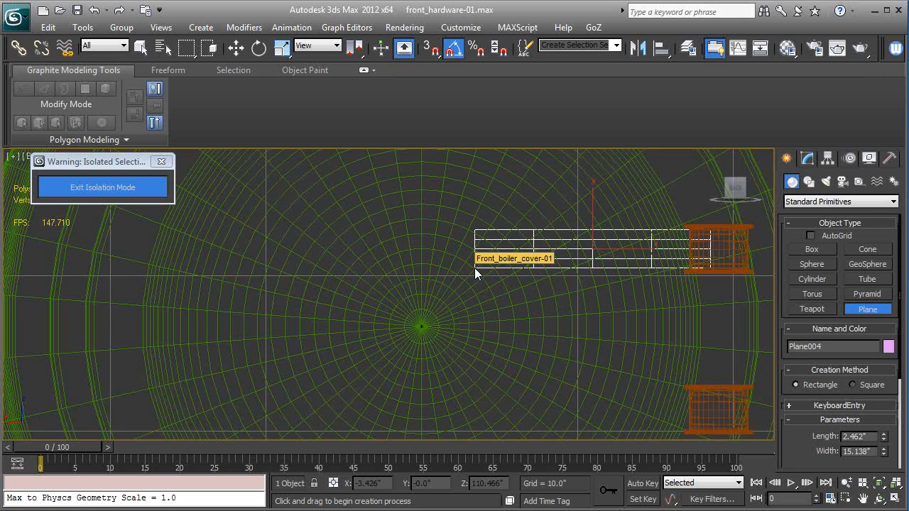
{"action": "left_click", "coordinate": [863, 312]}
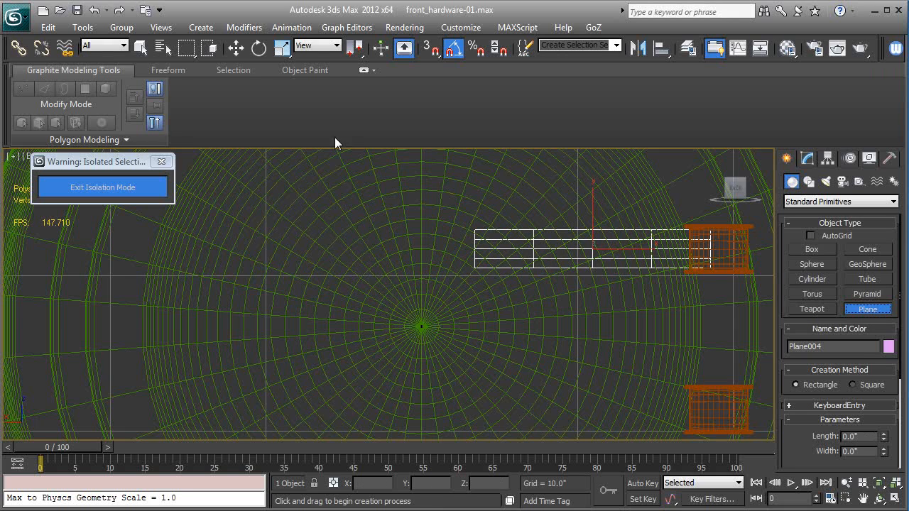
Set the plane's length segments to 2 and its width segments to 9.
{"action": "left_click", "coordinate": [807, 158]}
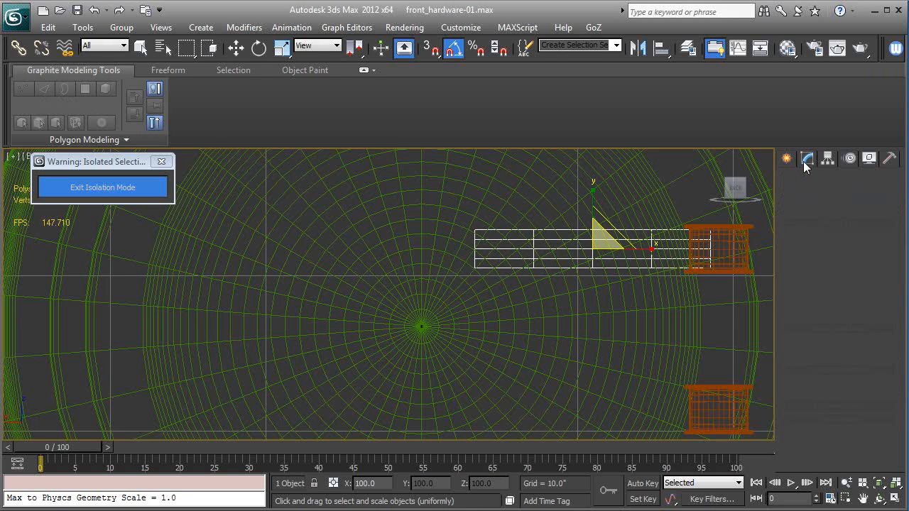
{"action": "left_click", "coordinate": [882, 400]}
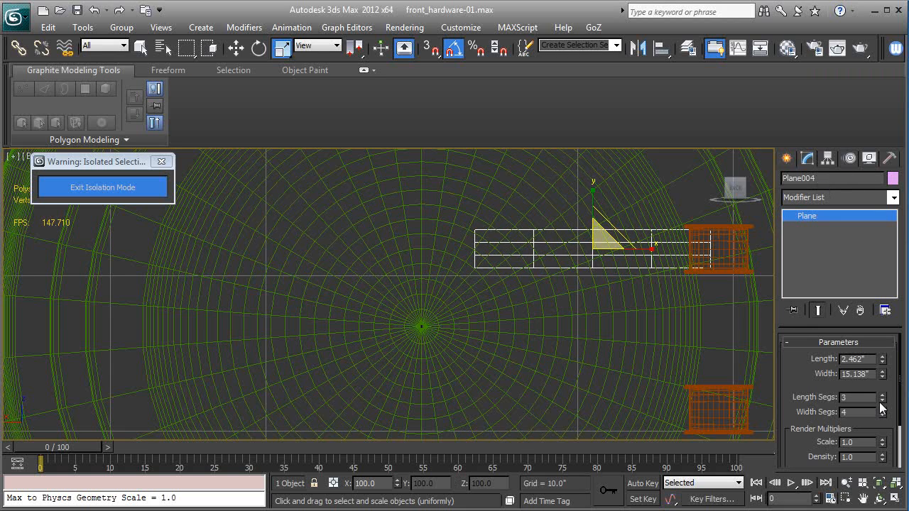
{"action": "left_click", "coordinate": [881, 400]}
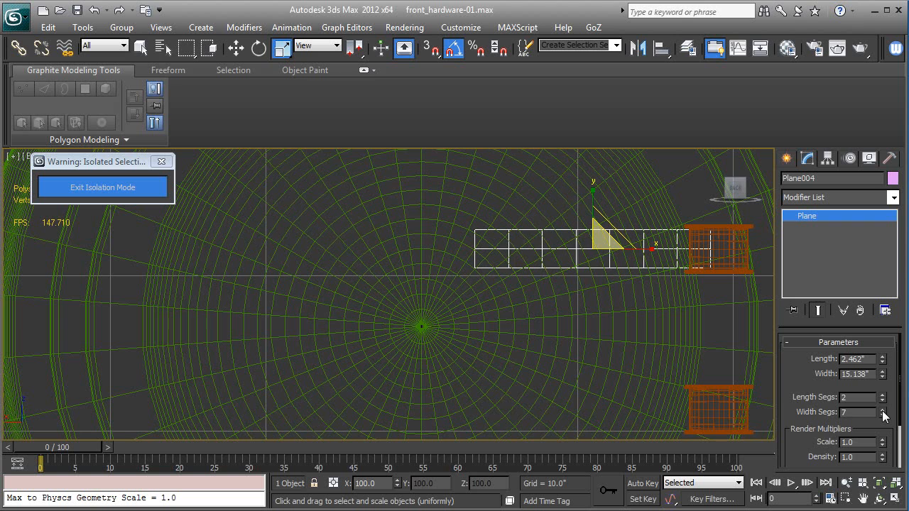
{"action": "left_click", "coordinate": [883, 410]}
{"action": "left_click", "coordinate": [882, 410]}
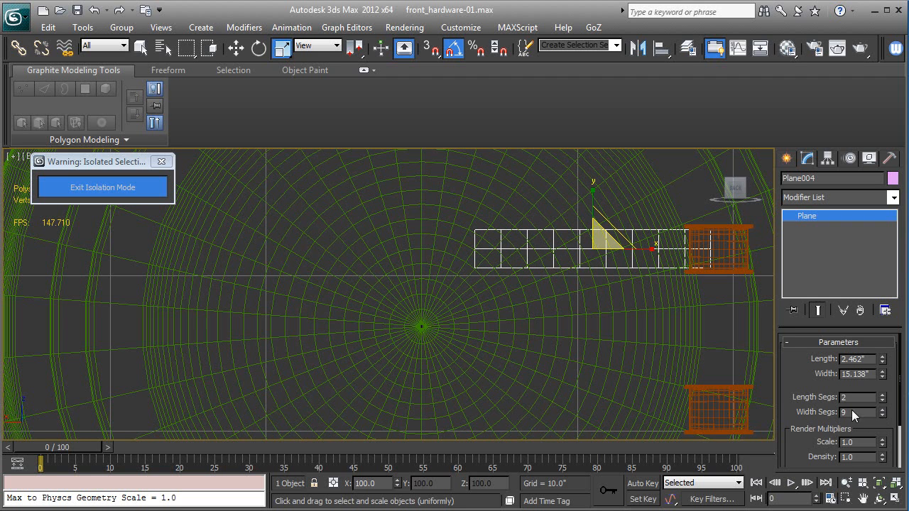
Move the plane along Y out in front of the boiler cover, to about Y 186.837".
{"action": "middle_click_drag", "start_coordinate": [642, 295], "coordinate": [417, 228]}
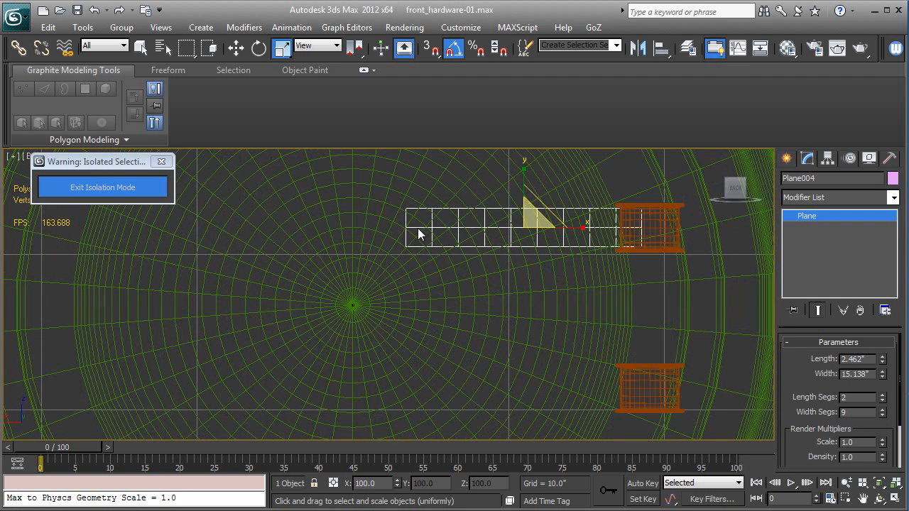
{"action": "left_click", "coordinate": [235, 48]}
{"action": "key", "text": "p"}
{"action": "key", "text": "z"}
{"action": "middle_click_drag", "start_coordinate": [484, 270], "coordinate": [474, 326], "text": "alt"}
{"action": "left_click_drag", "start_coordinate": [408, 323], "coordinate": [523, 430]}
{"action": "key", "text": "z"}
{"action": "key", "text": "F3"}
{"action": "scroll", "coordinate": [537, 347], "scroll_direction": "down", "scroll_amount": 2}
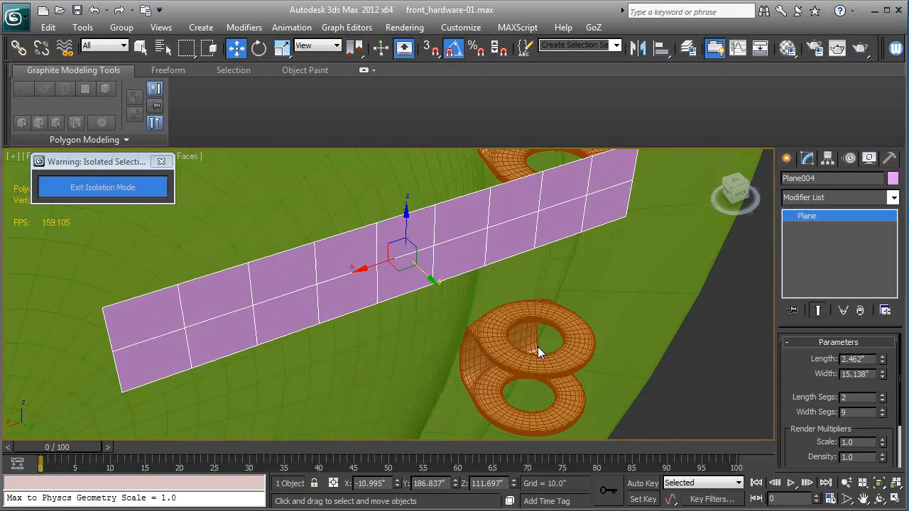
Move the plane back along Y closer to the boiler cover and hinge bracket, to about Y 184.997".
{"action": "mouse_move", "coordinate": [538, 347]}
{"action": "middle_mouse_down", "text": "alt"}
{"action": "mouse_move", "coordinate": [478, 339]}
{"action": "mouse_move", "coordinate": [465, 316]}
{"action": "mouse_move", "coordinate": [457, 343]}
{"action": "mouse_move", "coordinate": [565, 315]}
{"action": "mouse_move", "coordinate": [616, 325]}
{"action": "mouse_move", "coordinate": [502, 333]}
{"action": "mouse_move", "coordinate": [576, 327]}
{"action": "mouse_move", "coordinate": [559, 310]}
{"action": "mouse_move", "coordinate": [568, 208]}
{"action": "middle_mouse_up", "text": "alt"}
{"action": "scroll", "coordinate": [471, 336], "scroll_direction": "down", "scroll_amount": 3}
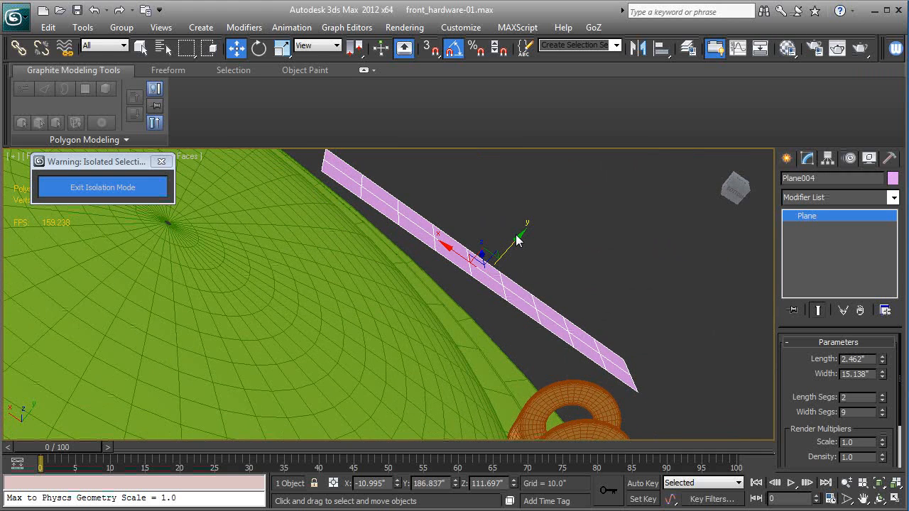
{"action": "left_click_drag", "start_coordinate": [520, 242], "coordinate": [474, 266]}
{"action": "middle_click_drag", "start_coordinate": [474, 266], "coordinate": [446, 388], "text": "alt"}
{"action": "middle_click_drag", "start_coordinate": [575, 335], "coordinate": [602, 309]}
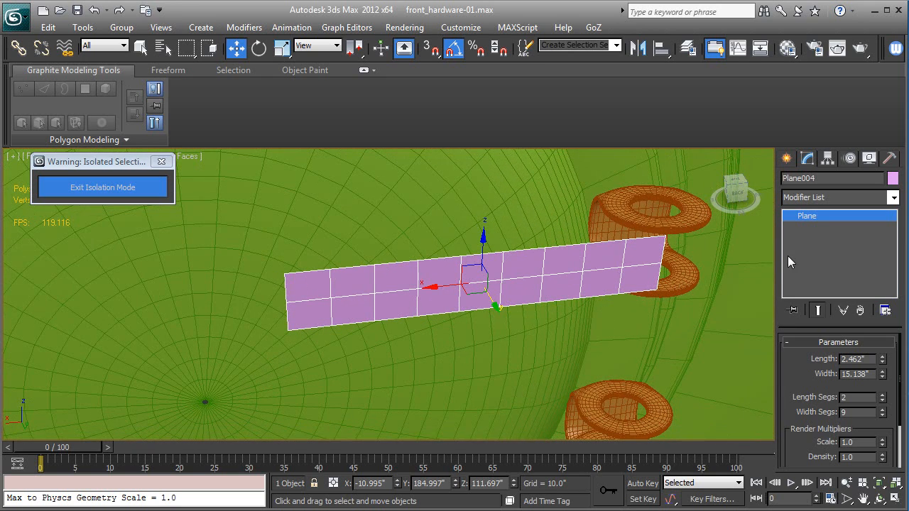
Convert the plane to an Editable Poly and show its sub-object levels.
{"action": "right_click", "coordinate": [807, 218]}
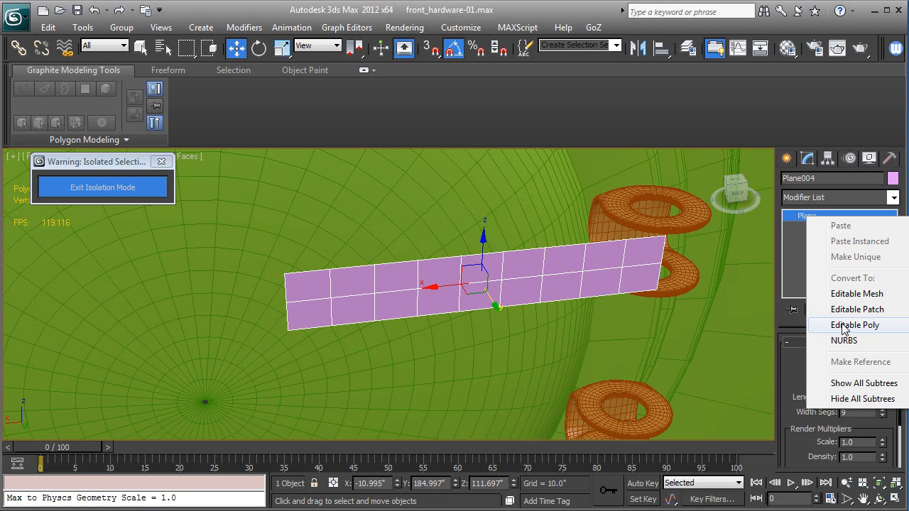
{"action": "left_click", "coordinate": [845, 325]}
{"action": "left_click", "coordinate": [790, 215]}
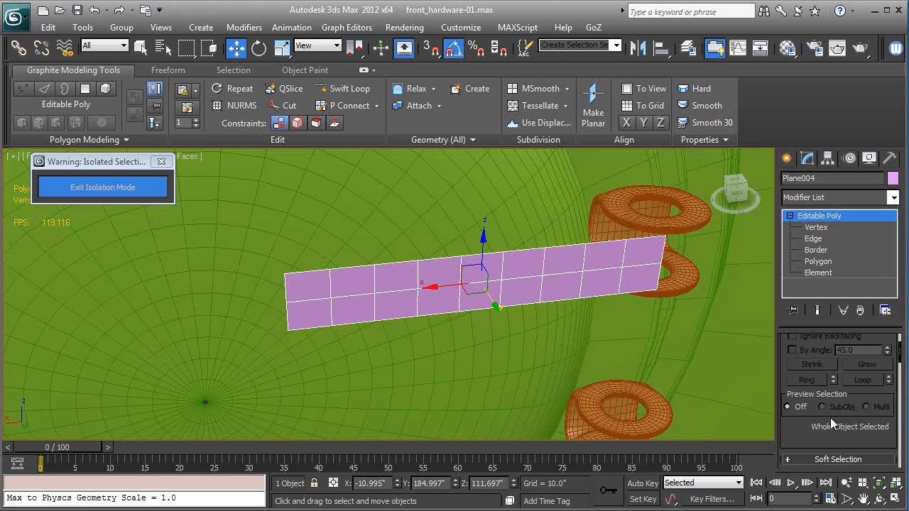
Set PolyDraw to draw on a surface, pick the front boiler cover as that surface, and set the offset to 0.100.
{"action": "left_click", "coordinate": [167, 70]}
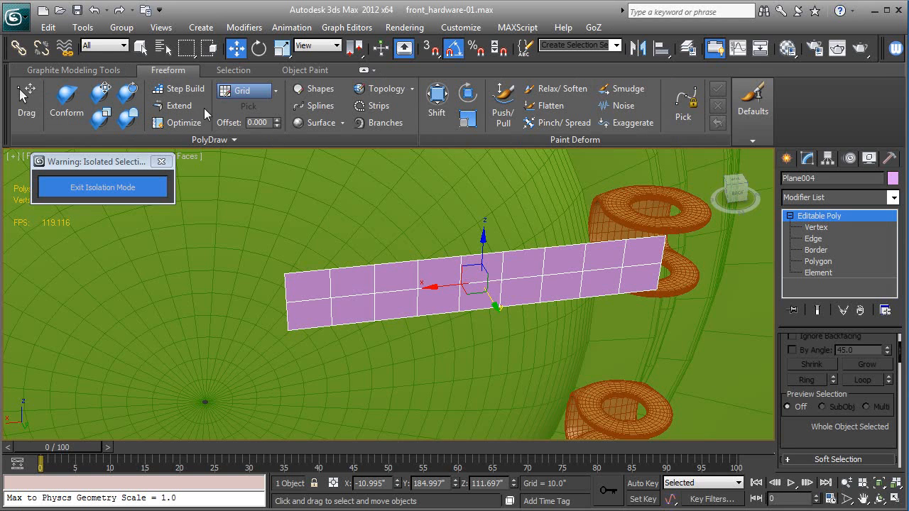
{"action": "left_click", "coordinate": [276, 91]}
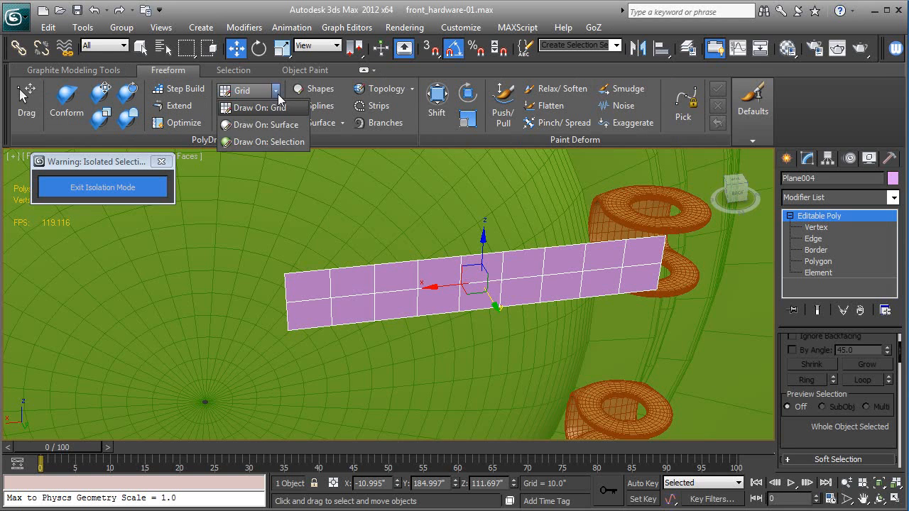
{"action": "left_click", "coordinate": [269, 125]}
{"action": "left_click", "coordinate": [249, 106]}
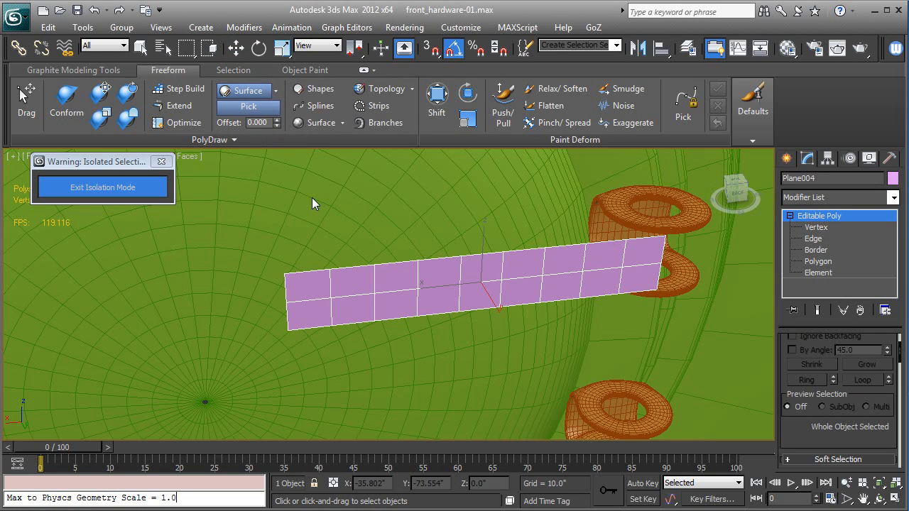
{"action": "left_click", "coordinate": [317, 203]}
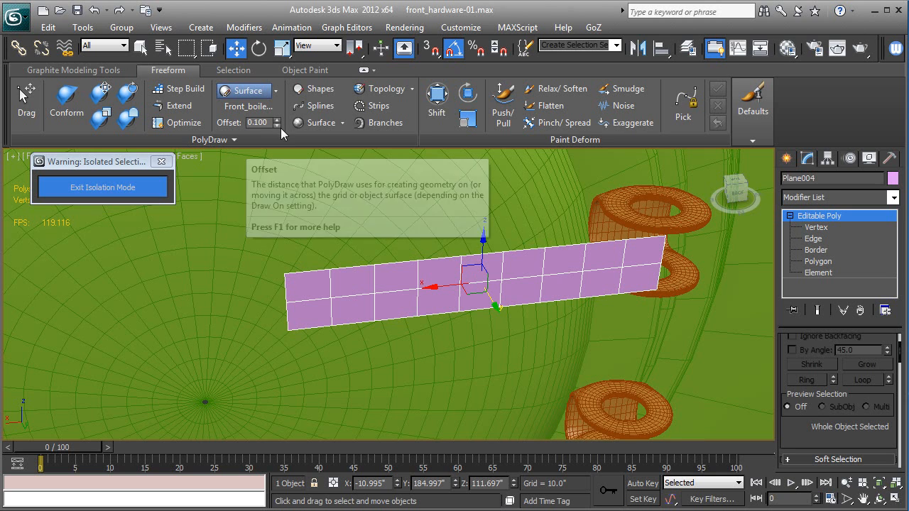
{"action": "middle_click_drag", "start_coordinate": [302, 209], "coordinate": [360, 215]}
Set up the Conform brush with Full Strength 100, Falloff 186 and Conform 100.
{"action": "left_click", "coordinate": [57, 100]}
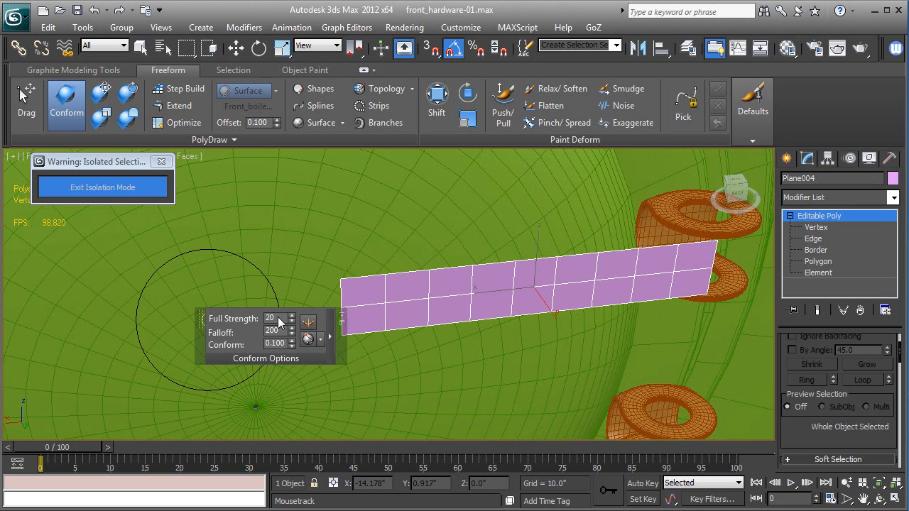
{"action": "type", "text": "00"}
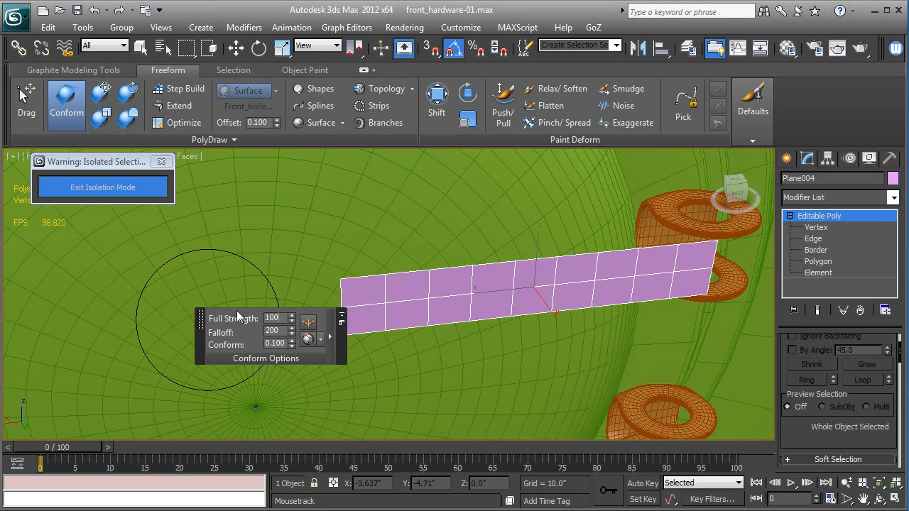
{"action": "key", "text": "Tab"}
{"action": "key", "text": "Tab"}
{"action": "type", "text": "1000"}
{"action": "left_click", "coordinate": [292, 329]}
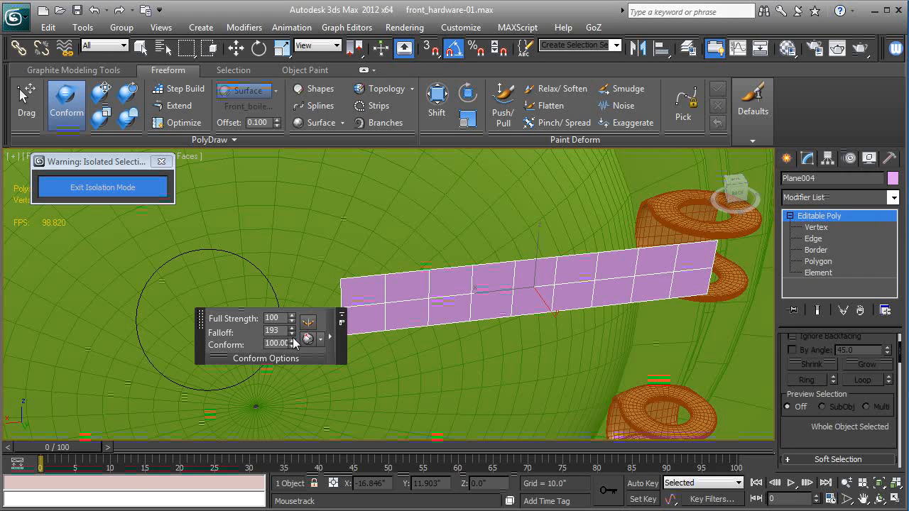
{"action": "left_click", "coordinate": [292, 329]}
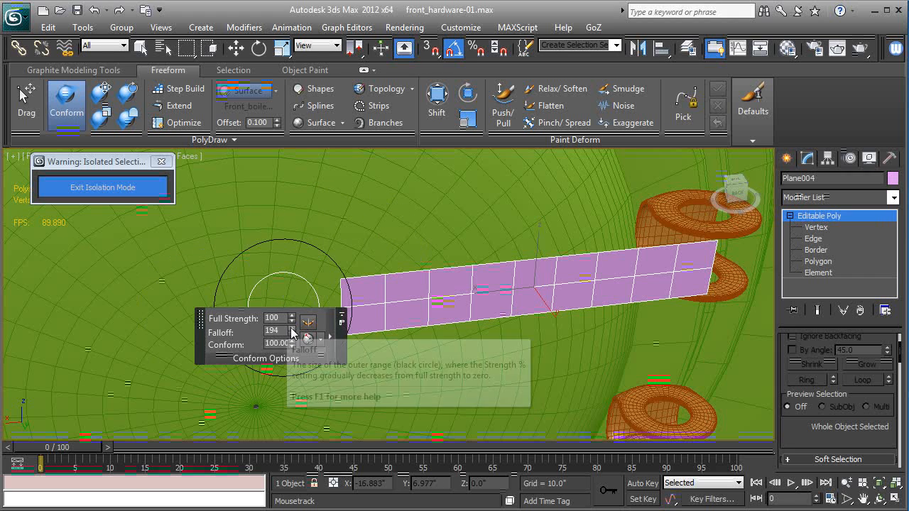
{"action": "left_click_drag", "start_coordinate": [291, 329], "coordinate": [292, 335]}
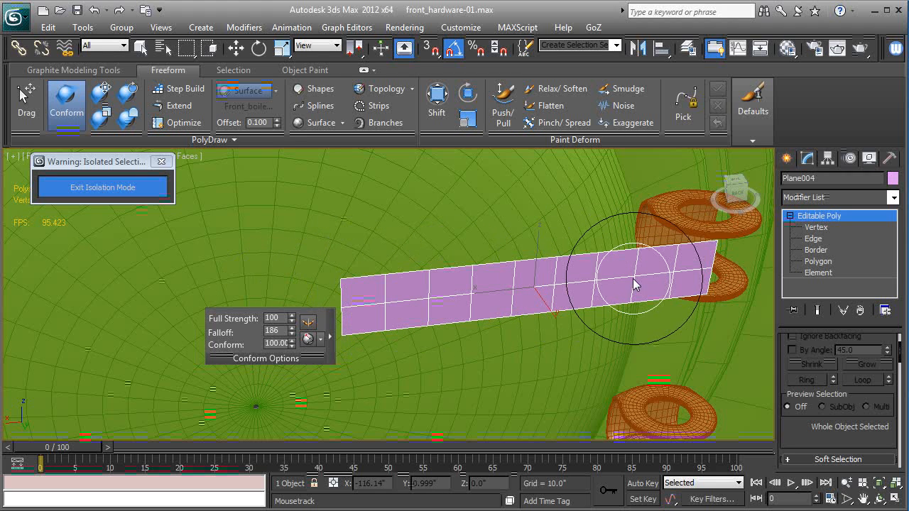
Brush the strip onto the boiler cover with Conform, leaving the end at the hinge bracket free.
{"action": "mouse_move", "coordinate": [553, 295]}
{"action": "middle_mouse_down", "text": "alt"}
{"action": "mouse_move", "coordinate": [531, 307]}
{"action": "mouse_move", "coordinate": [439, 265]}
{"action": "middle_mouse_up", "text": "alt"}
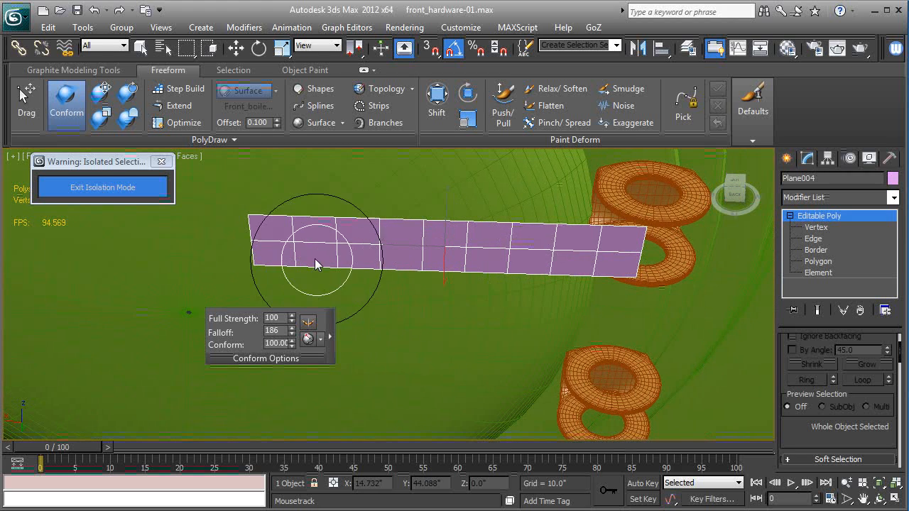
{"action": "mouse_move", "coordinate": [272, 245]}
{"action": "left_mouse_down"}
{"action": "mouse_move", "coordinate": [496, 231]}
{"action": "mouse_move", "coordinate": [530, 215]}
{"action": "left_mouse_up"}
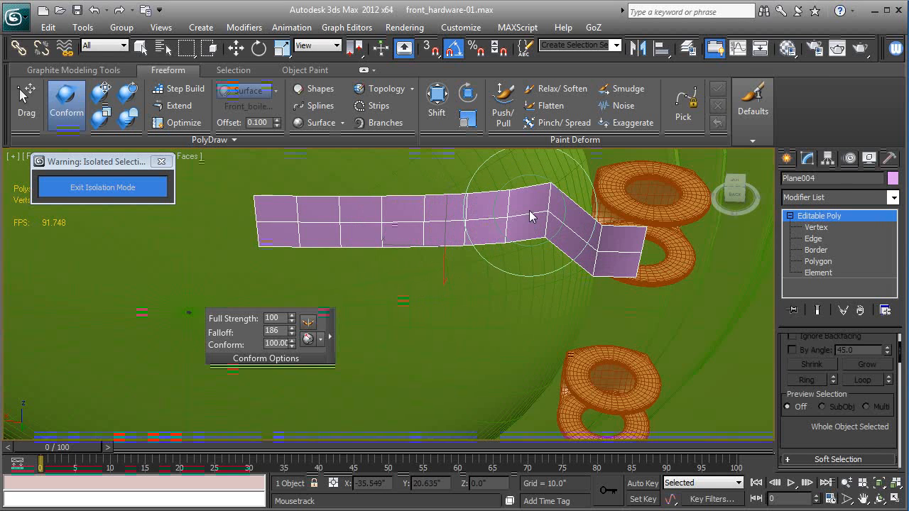
{"action": "mouse_move", "coordinate": [439, 278]}
{"action": "middle_mouse_down", "text": "alt"}
{"action": "mouse_move", "coordinate": [398, 273]}
{"action": "mouse_move", "coordinate": [422, 161]}
{"action": "mouse_move", "coordinate": [419, 297]}
{"action": "middle_mouse_up", "text": "alt"}
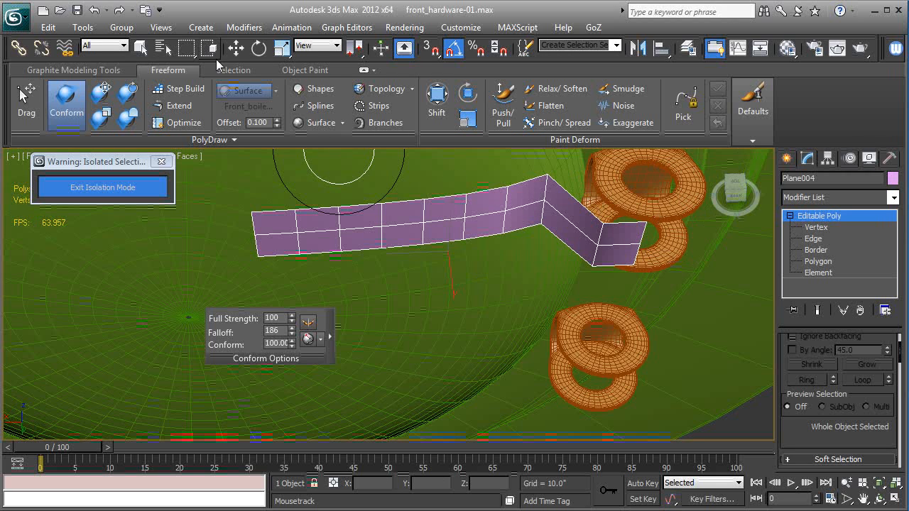
{"action": "key", "text": "Escape"}
Select the crosswise edge loop at the strip's sharp bend and move it along Y away from the cover to about Y 184.304".
{"action": "left_click", "coordinate": [813, 238]}
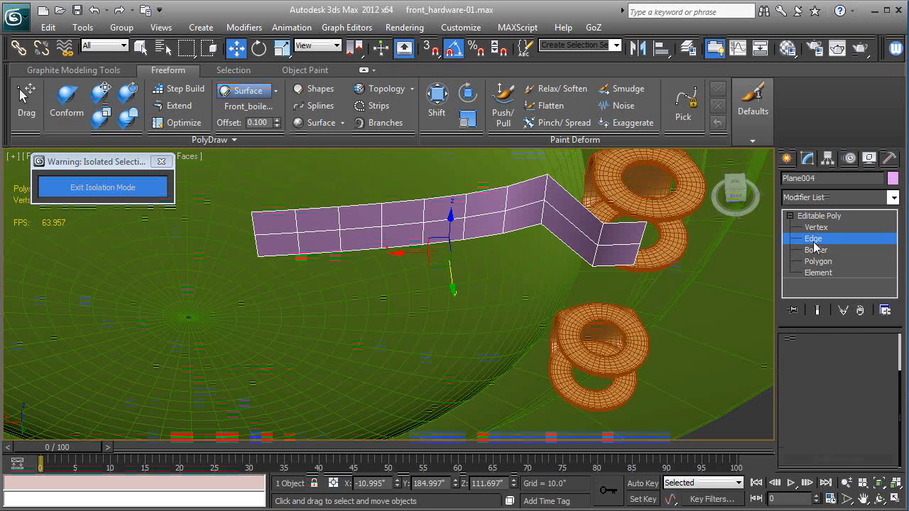
{"action": "double_click", "coordinate": [551, 211]}
{"action": "middle_click_drag", "start_coordinate": [550, 213], "coordinate": [590, 284], "text": "alt"}
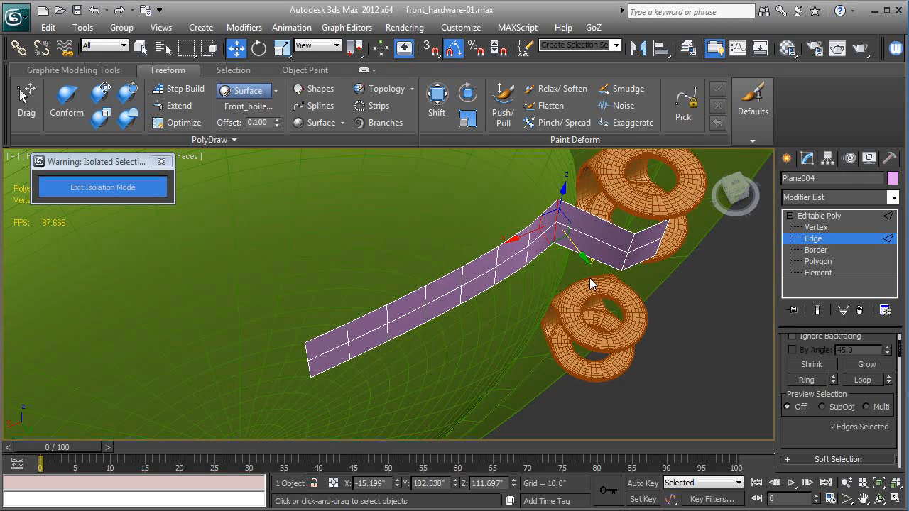
{"action": "left_click_drag", "start_coordinate": [584, 261], "coordinate": [534, 263]}
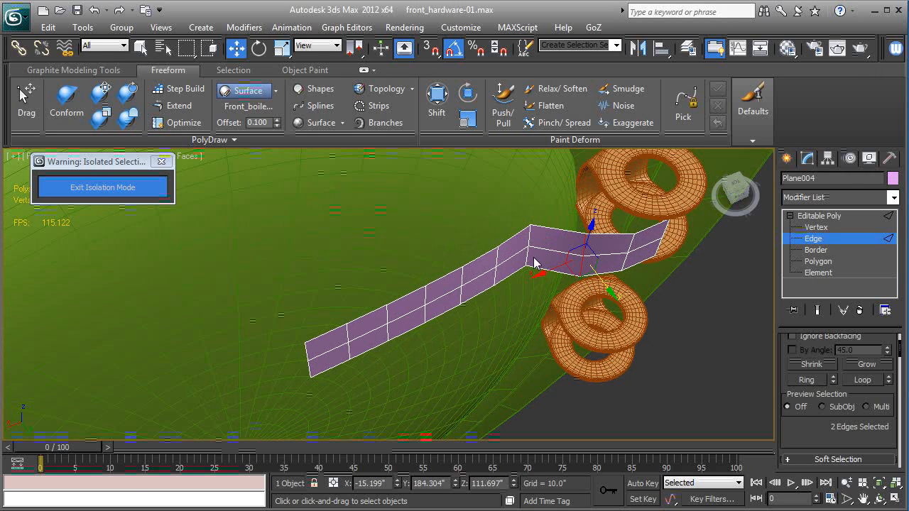
Move the adjacent pair of crosswise edges about 0.713" along Y away from the cover to smooth the bend.
{"action": "left_click", "coordinate": [528, 240]}
{"action": "left_click", "coordinate": [527, 259], "text": "ctrl"}
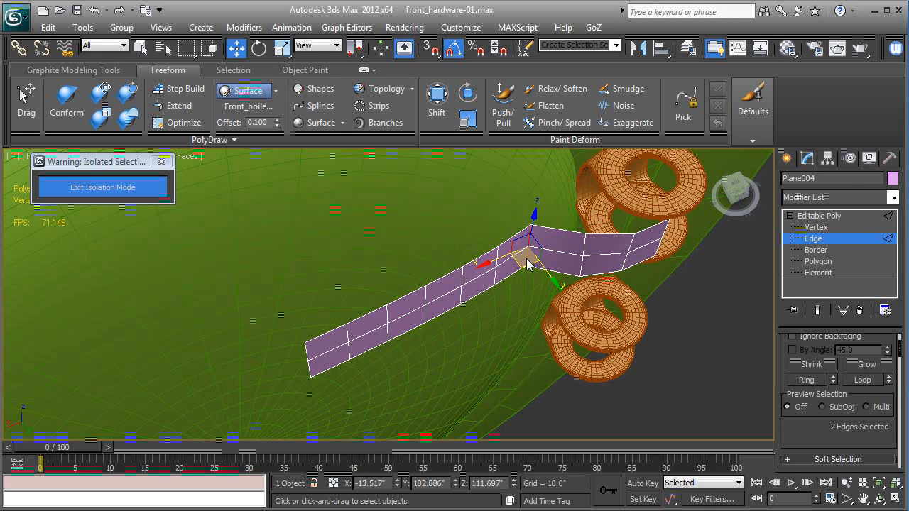
{"action": "left_click_drag", "start_coordinate": [549, 276], "coordinate": [557, 291]}
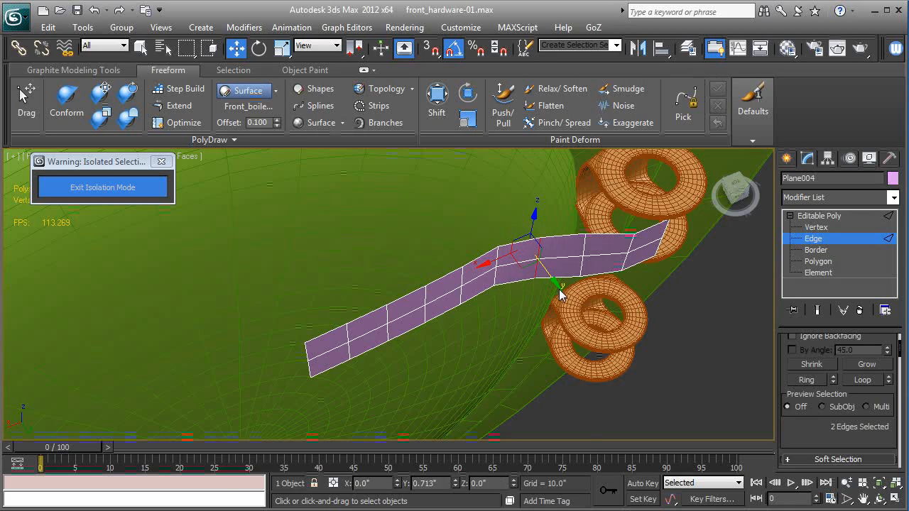
{"action": "middle_click_drag", "start_coordinate": [559, 295], "coordinate": [435, 291], "text": "alt"}
Extend the strip's two end edges at the upper hinge bracket into a new segment reaching about X -19.894".
{"action": "left_click", "coordinate": [522, 273]}
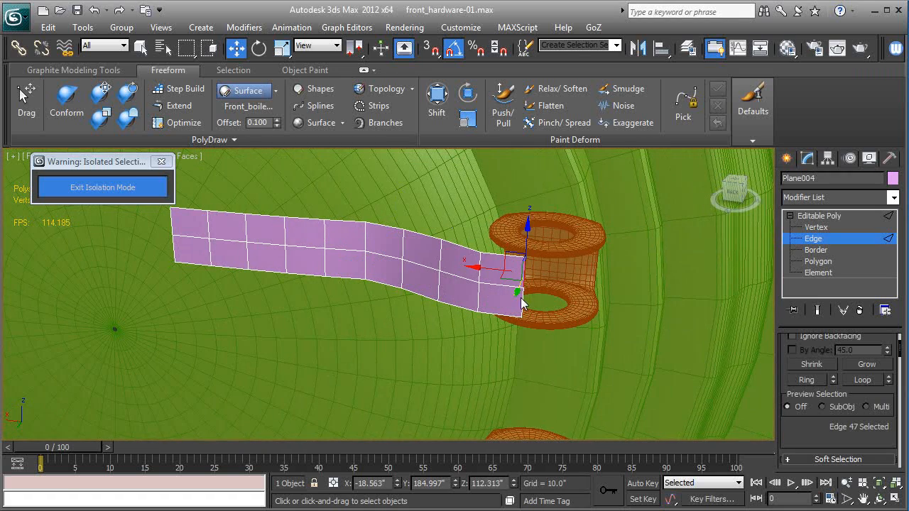
{"action": "left_click", "coordinate": [522, 301], "text": "ctrl"}
{"action": "middle_click_drag", "start_coordinate": [561, 326], "coordinate": [513, 343], "text": "alt"}
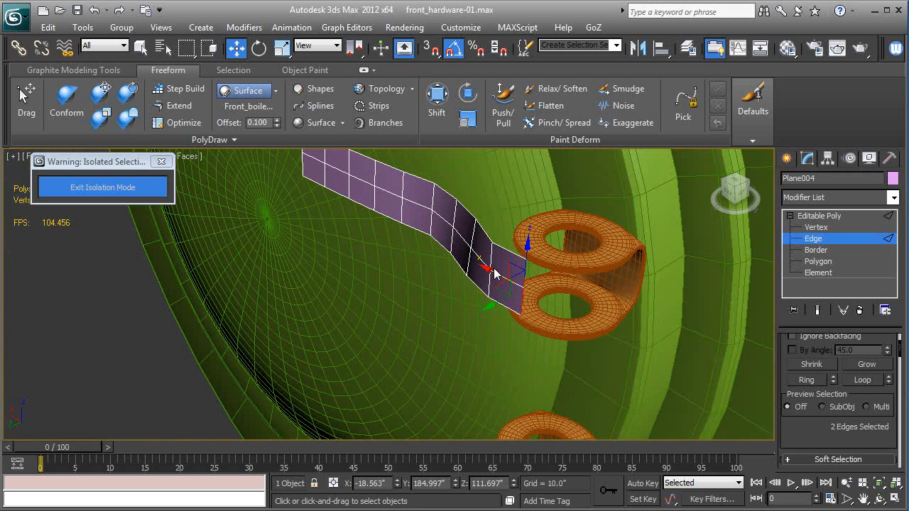
{"action": "left_click_drag", "start_coordinate": [487, 274], "coordinate": [531, 319], "text": "shift"}
{"action": "middle_click_drag", "start_coordinate": [524, 320], "coordinate": [539, 345], "text": "alt"}
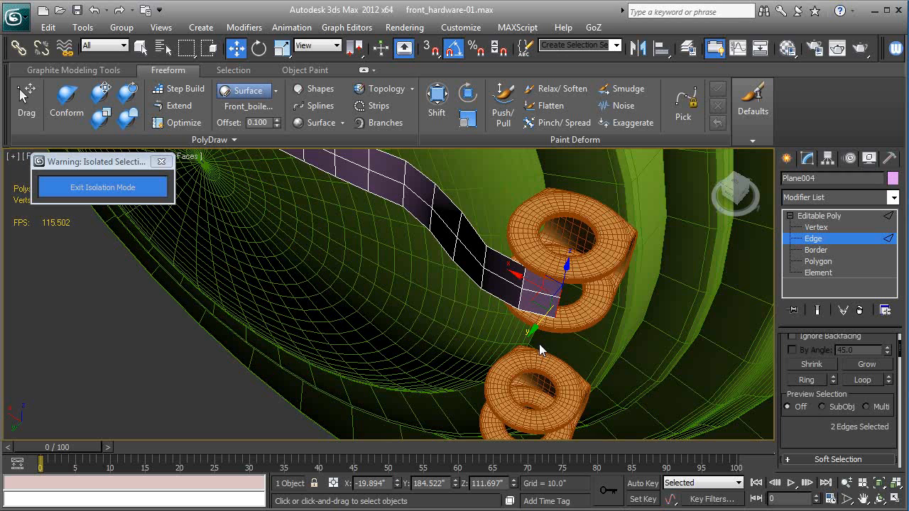
Add the two edges at the new segment's start to the selection and shift all four edges slightly along X.
{"action": "left_click", "coordinate": [526, 288], "text": "ctrl"}
{"action": "left_click", "coordinate": [526, 287], "text": "ctrl"}
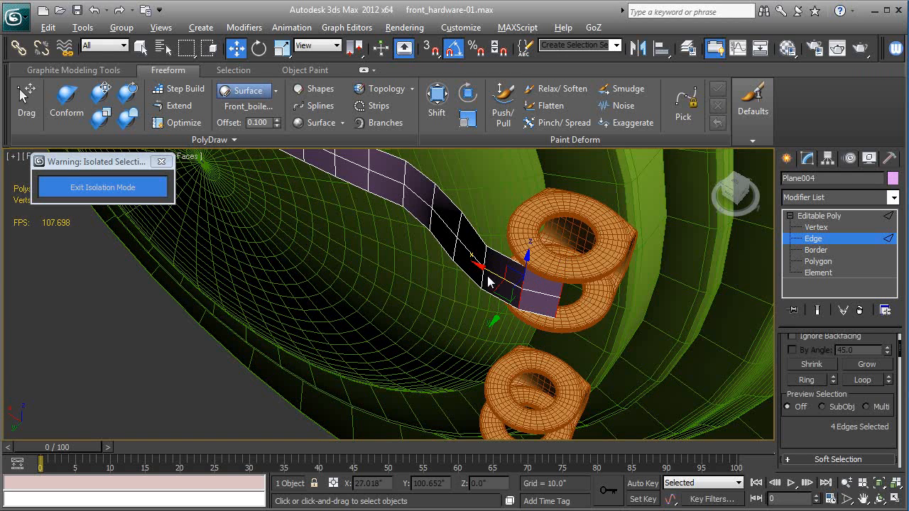
{"action": "left_click_drag", "start_coordinate": [488, 275], "coordinate": [500, 280]}
{"action": "middle_click_drag", "start_coordinate": [525, 302], "coordinate": [478, 278], "text": "alt"}
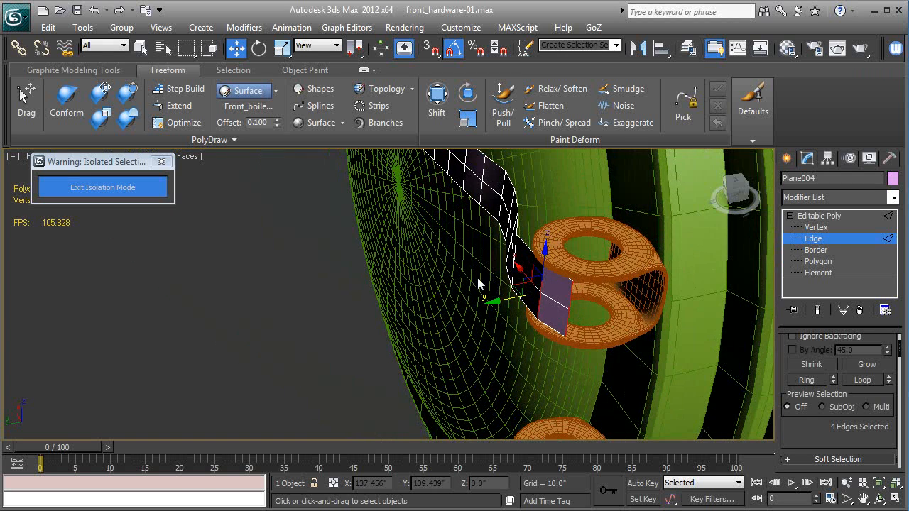
Extend the strip's two end edges around the upper hinge bracket into a new segment ending at about X -20.958", Y 181.733".
{"action": "left_click", "coordinate": [570, 296]}
{"action": "left_click", "coordinate": [568, 321], "text": "ctrl"}
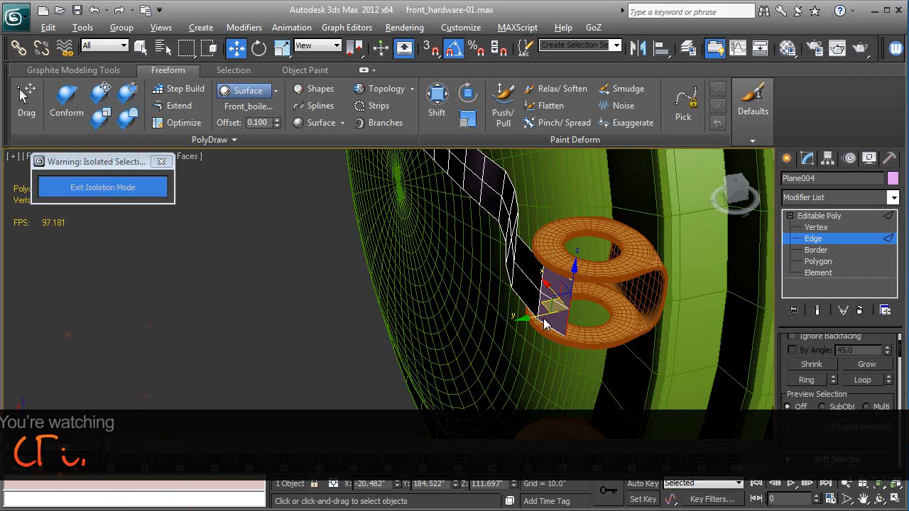
{"action": "left_click_drag", "start_coordinate": [518, 320], "coordinate": [586, 300], "text": "shift"}
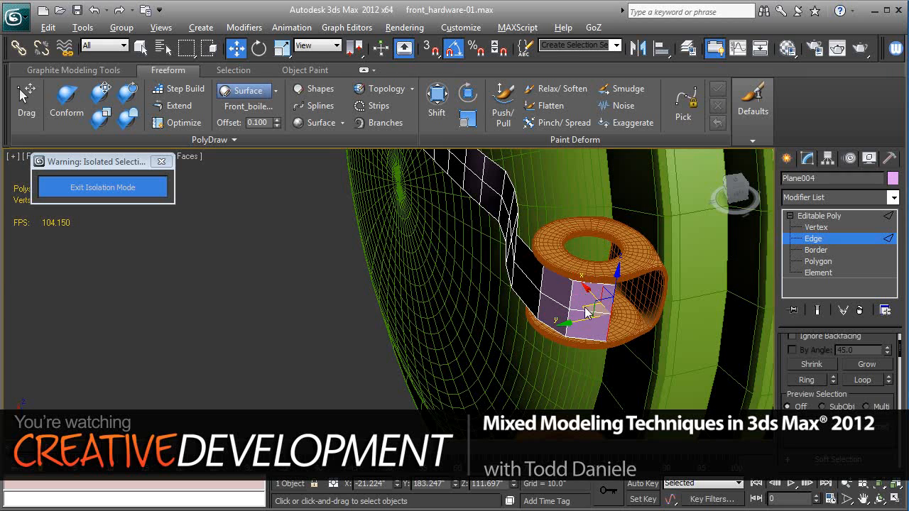
{"action": "middle_click_drag", "start_coordinate": [586, 300], "coordinate": [674, 304], "text": "alt"}
{"action": "left_click_drag", "start_coordinate": [663, 285], "coordinate": [668, 281]}
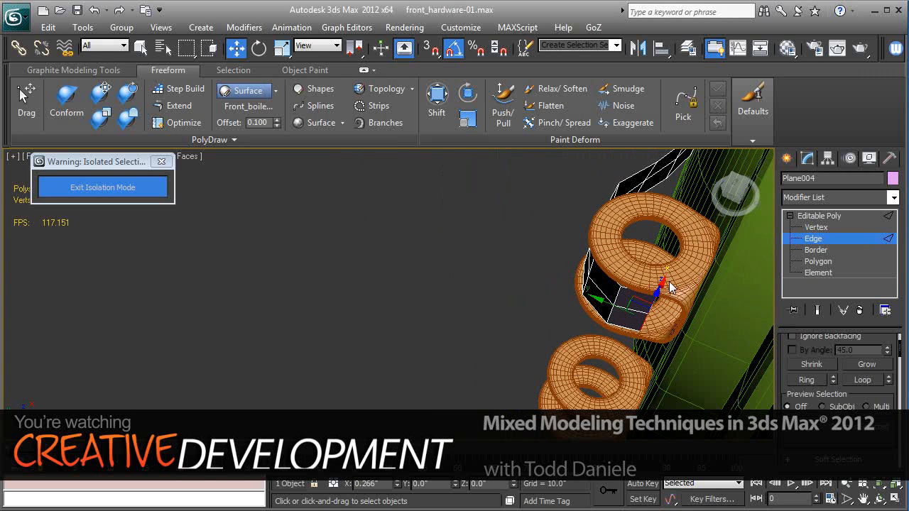
{"action": "left_click_drag", "start_coordinate": [605, 298], "coordinate": [611, 304]}
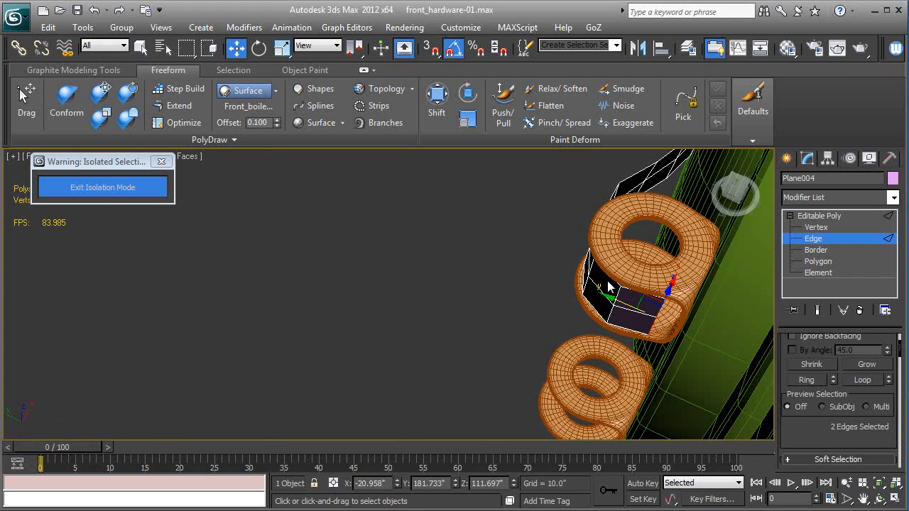
Shift the end edges along X to about -20.14" and continue the strip around the bracket to about X -18.273", Y 181.194".
{"action": "middle_click_drag", "start_coordinate": [595, 300], "coordinate": [602, 281], "text": "alt"}
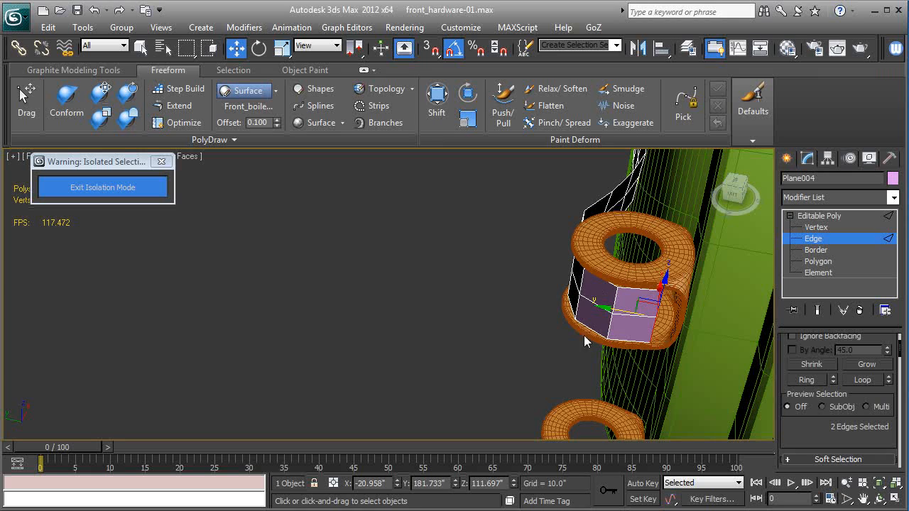
{"action": "middle_click_drag", "start_coordinate": [655, 304], "coordinate": [753, 323], "text": "alt"}
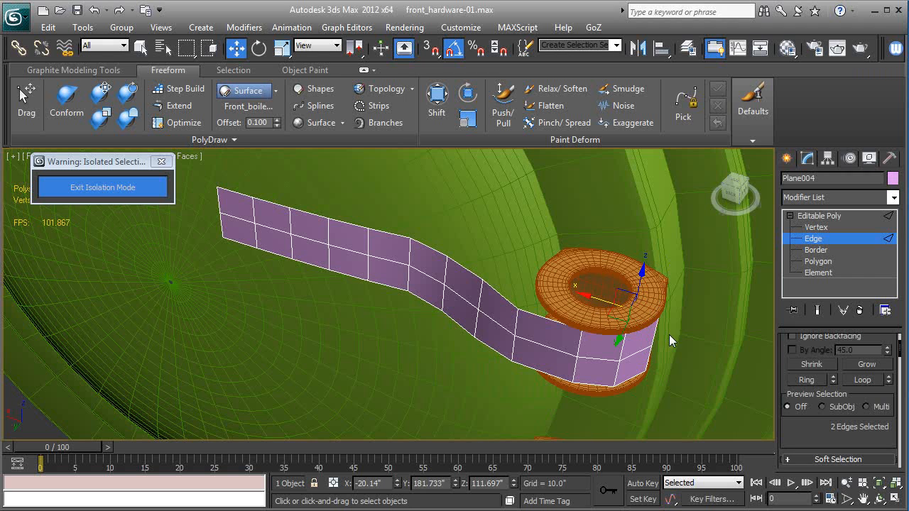
{"action": "middle_click_drag", "start_coordinate": [668, 334], "coordinate": [536, 306], "text": "alt"}
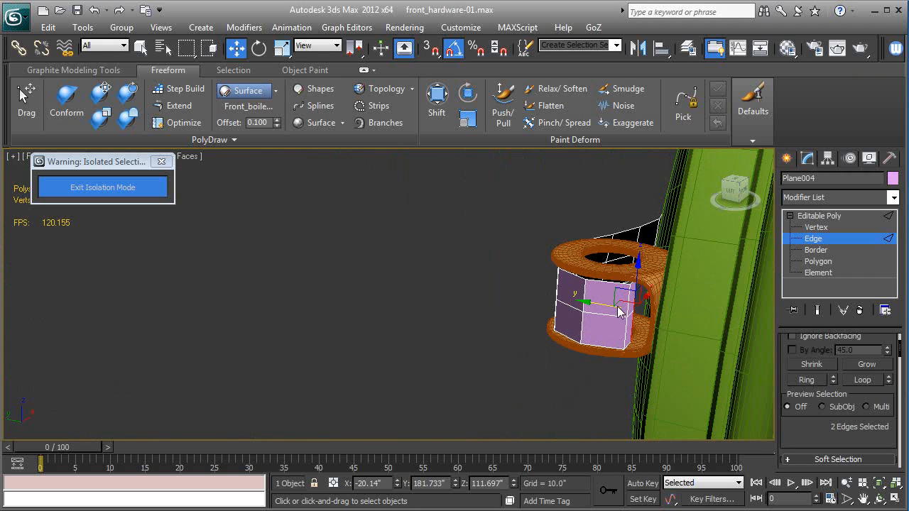
{"action": "left_click_drag", "start_coordinate": [582, 305], "coordinate": [598, 306]}
{"action": "middle_click_drag", "start_coordinate": [598, 305], "coordinate": [646, 297], "text": "alt"}
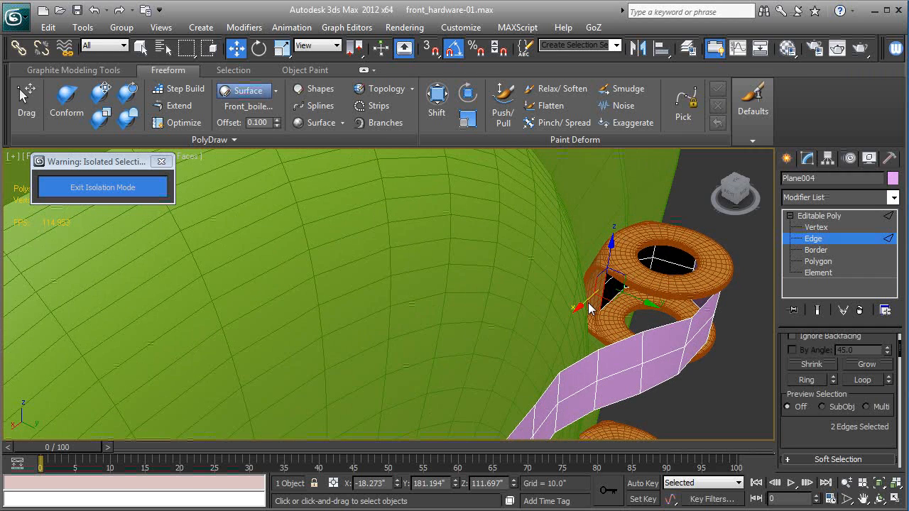
Extend the end edges further along the bracket's inner side to wrap the strip around it, ending at about X -18.428", Y 184.665".
{"action": "left_click_drag", "start_coordinate": [589, 306], "coordinate": [621, 329]}
{"action": "middle_click_drag", "start_coordinate": [607, 329], "coordinate": [605, 364], "text": "alt"}
{"action": "middle_click_drag", "start_coordinate": [650, 340], "coordinate": [626, 357], "text": "alt"}
{"action": "left_click_drag", "start_coordinate": [625, 353], "coordinate": [661, 349], "text": "shift"}
{"action": "left_click_drag", "start_coordinate": [713, 360], "coordinate": [726, 377]}
{"action": "key", "text": "F4"}
{"action": "middle_click_drag", "start_coordinate": [730, 330], "coordinate": [708, 264], "text": "alt"}
{"action": "scroll", "coordinate": [708, 263], "scroll_direction": "down", "scroll_amount": 3}
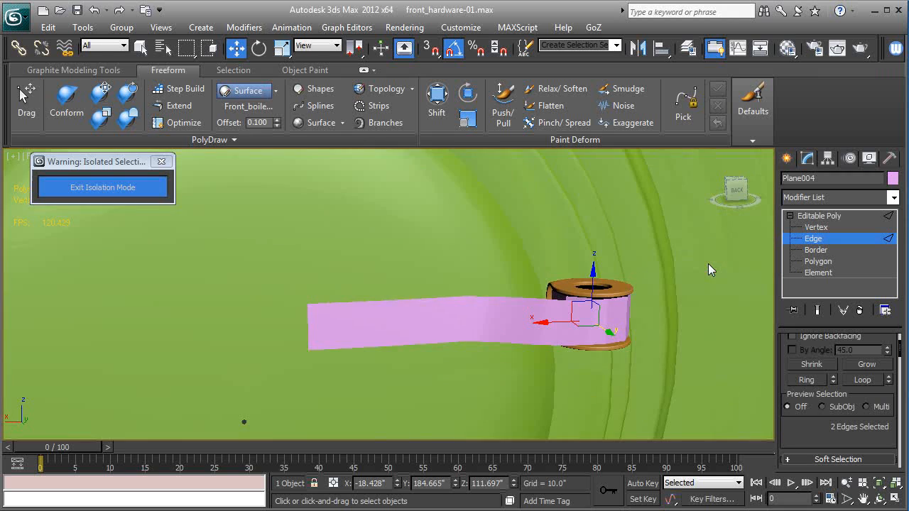
Move the two corner vertices at the strap's free end along X toward the bracket to form a pointed tip.
{"action": "middle_click_drag", "start_coordinate": [551, 292], "coordinate": [632, 323]}
{"action": "key", "text": "F4"}
{"action": "middle_click_drag", "start_coordinate": [539, 307], "coordinate": [645, 298]}
{"action": "left_click", "coordinate": [816, 228]}
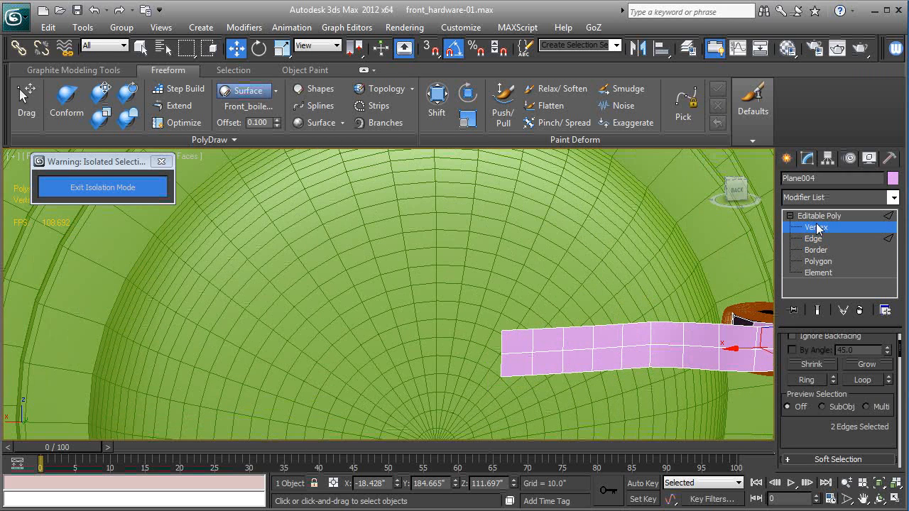
{"action": "left_click", "coordinate": [501, 330]}
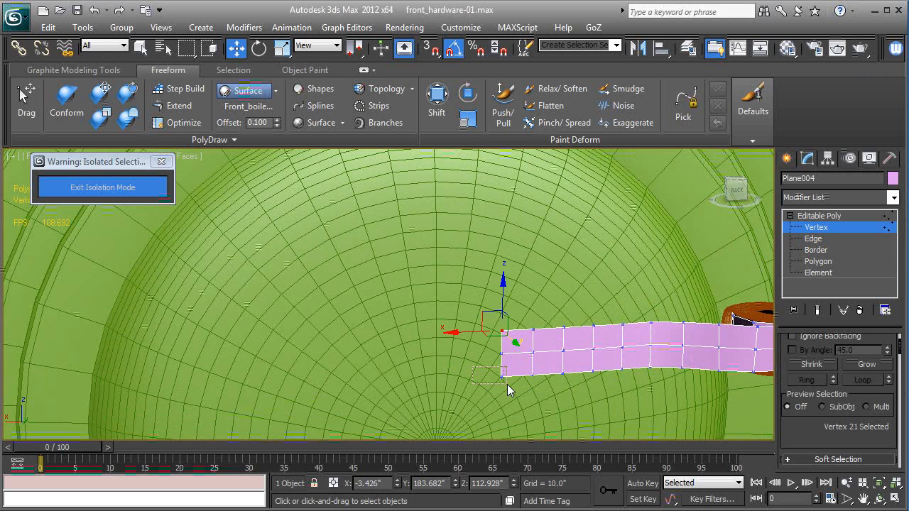
{"action": "left_click_drag", "start_coordinate": [507, 384], "coordinate": [518, 387], "text": "ctrl"}
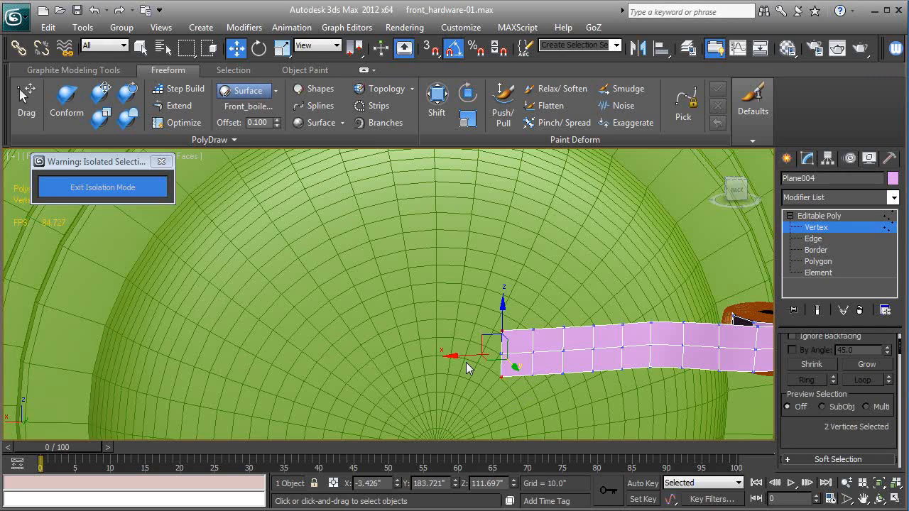
{"action": "left_click_drag", "start_coordinate": [463, 355], "coordinate": [471, 354]}
{"action": "left_click", "coordinate": [818, 216]}
Apply a Shell modifier to the strap with an inner amount of 0.63".
{"action": "left_click", "coordinate": [825, 198]}
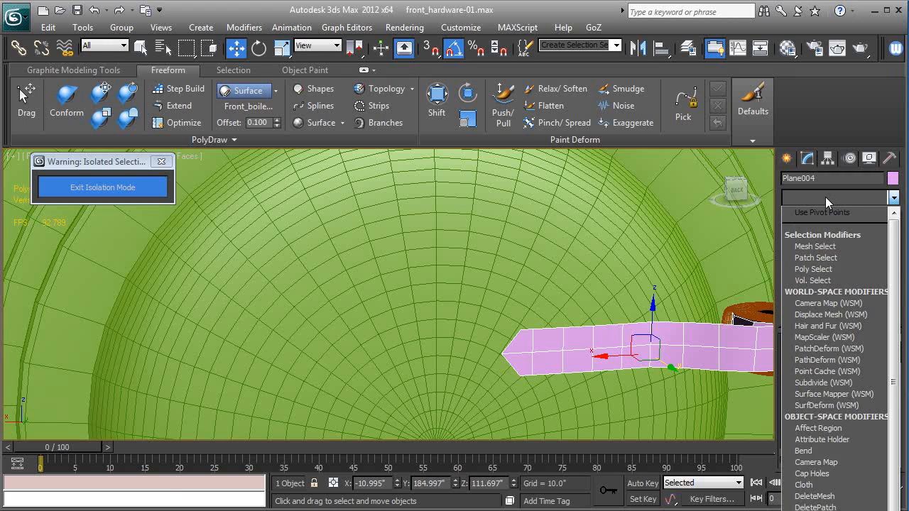
{"action": "key", "text": "s"}
{"action": "key", "text": "s"}
{"action": "key", "text": "s"}
{"action": "key", "text": "s"}
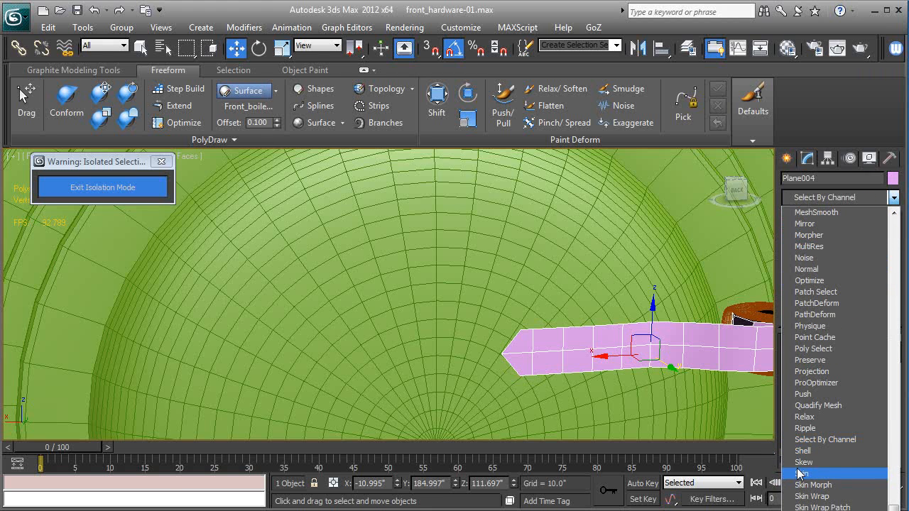
{"action": "left_click", "coordinate": [806, 451]}
{"action": "mouse_move", "coordinate": [547, 366]}
{"action": "middle_mouse_down", "text": "alt"}
{"action": "mouse_move", "coordinate": [606, 370]}
{"action": "mouse_move", "coordinate": [537, 366]}
{"action": "middle_mouse_up", "text": "alt"}
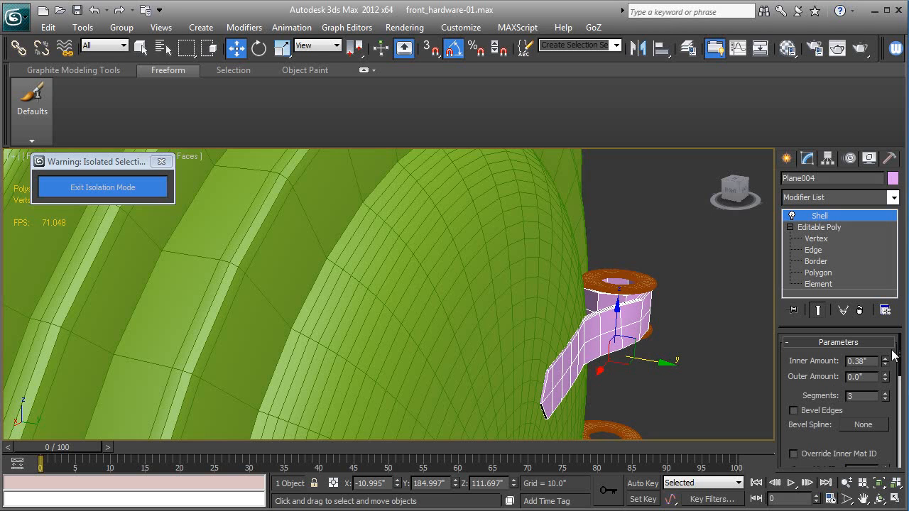
Add a TurboSmooth modifier above the Shell and check the strap's rounded end with and without edged faces.
{"action": "left_click", "coordinate": [845, 197]}
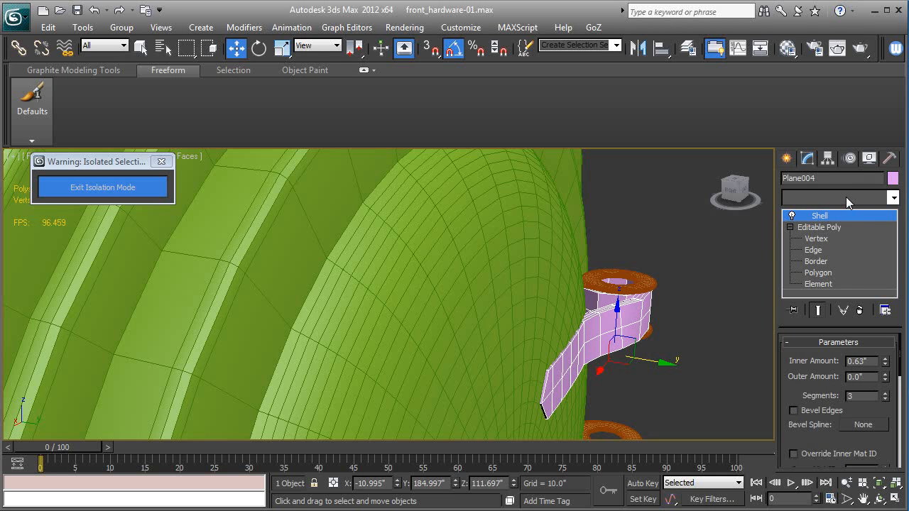
{"action": "key", "text": "t"}
{"action": "key", "text": "t"}
{"action": "key", "text": "t"}
{"action": "key", "text": "Return"}
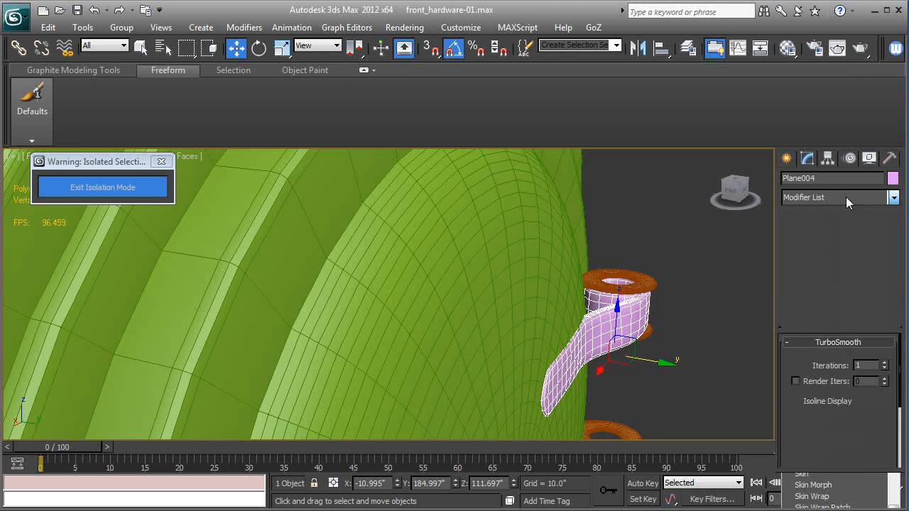
{"action": "key", "text": "F4"}
{"action": "middle_click_drag", "start_coordinate": [713, 355], "coordinate": [611, 298], "text": "alt"}
{"action": "scroll", "coordinate": [562, 366], "scroll_direction": "up", "scroll_amount": 3}
{"action": "key", "text": "F4"}
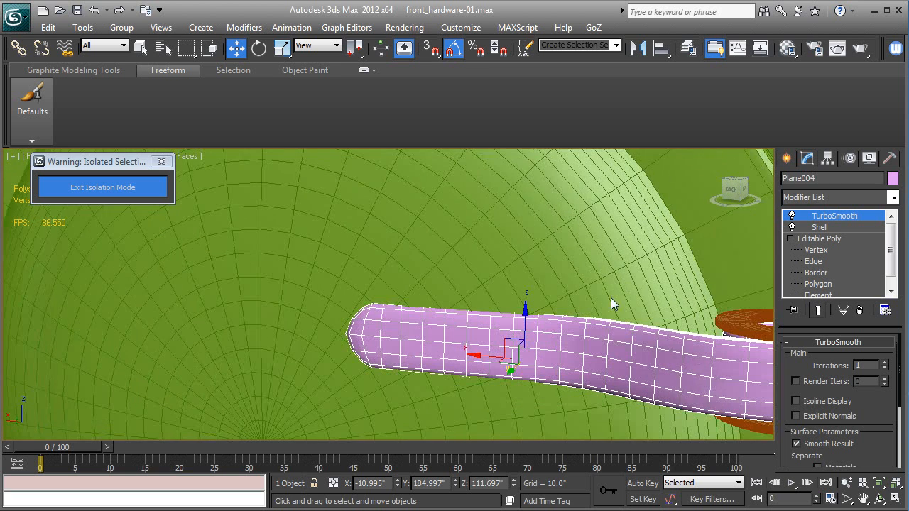
Chamfer the strap's long outer edges and the edges of its pointed tip in the Editable Poly by 0.306".
{"action": "left_click", "coordinate": [811, 262]}
{"action": "middle_click_drag", "start_coordinate": [590, 350], "coordinate": [605, 337], "text": "alt"}
{"action": "left_click", "coordinate": [588, 331]}
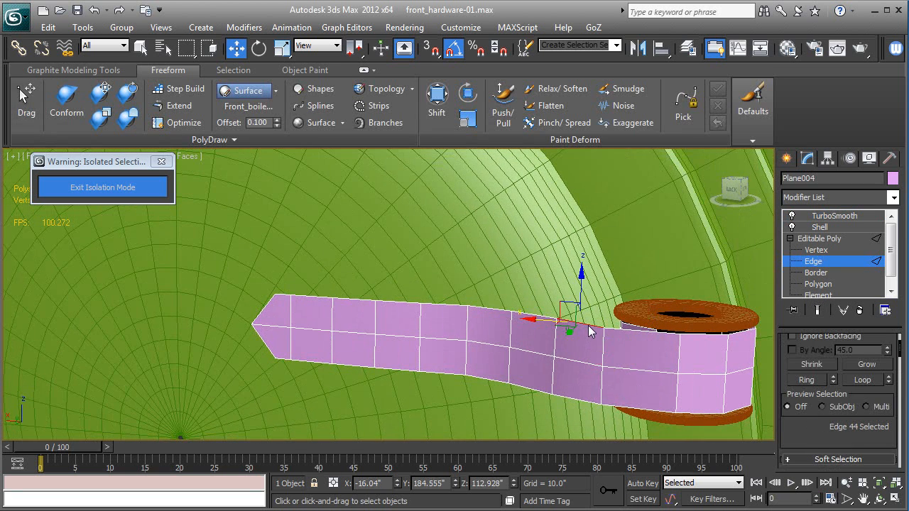
{"action": "double_click", "coordinate": [573, 398]}
{"action": "double_click", "coordinate": [573, 402]}
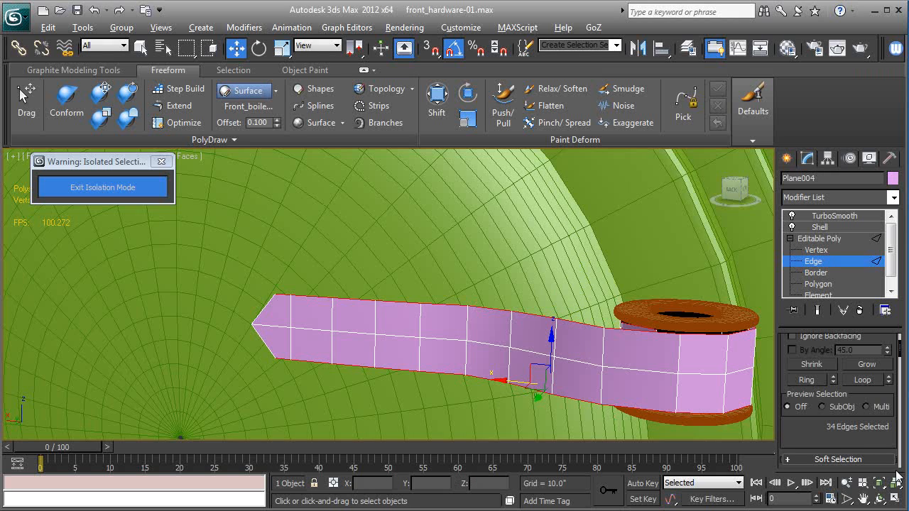
{"action": "double_click", "coordinate": [260, 341], "text": "ctrl"}
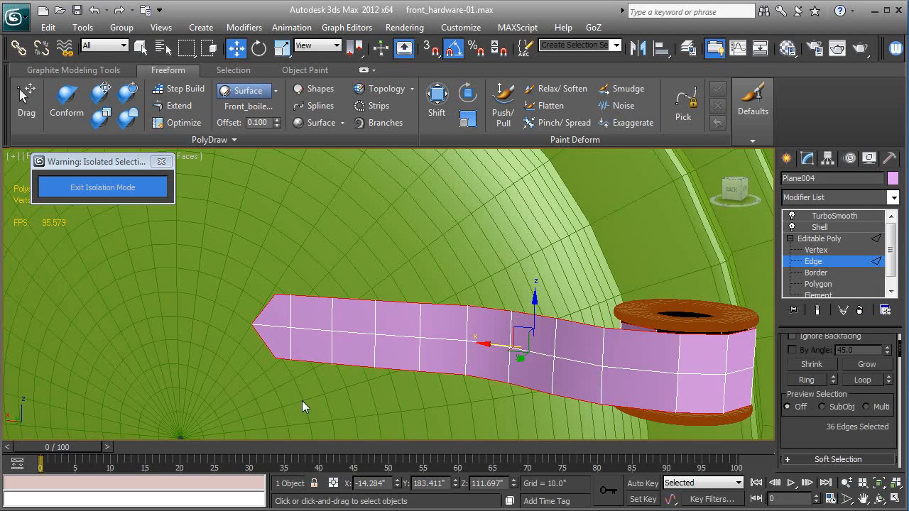
{"action": "scroll", "coordinate": [811, 402], "scroll_direction": "down", "scroll_amount": 5}
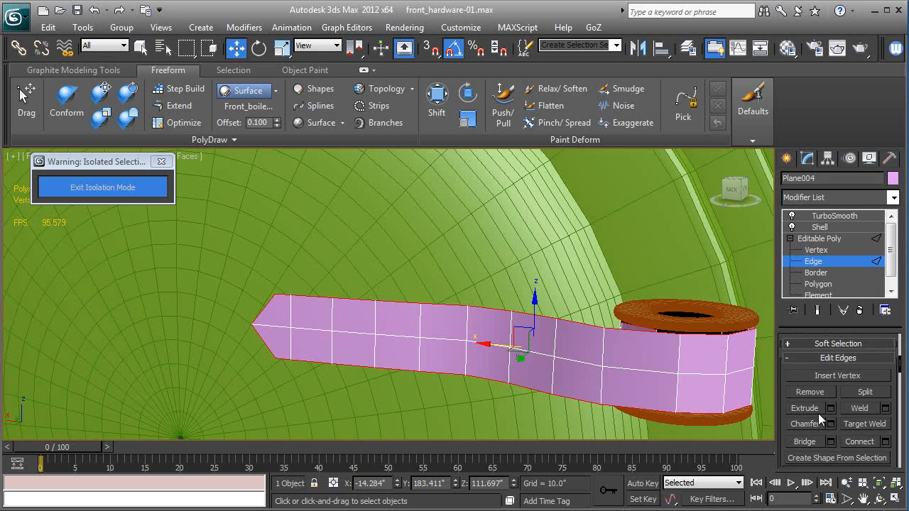
{"action": "left_click", "coordinate": [830, 423]}
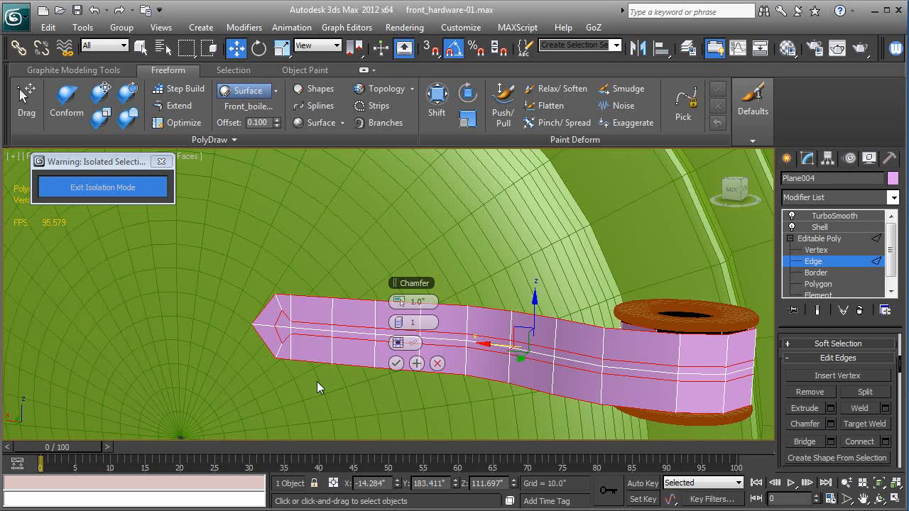
{"action": "left_click_drag", "start_coordinate": [403, 303], "coordinate": [403, 303]}
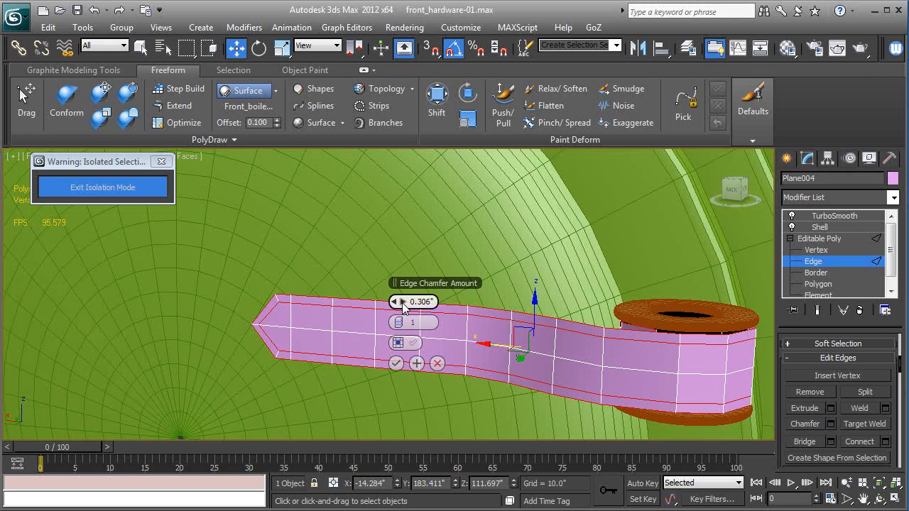
{"action": "left_click", "coordinate": [395, 363]}
{"action": "left_click", "coordinate": [818, 239]}
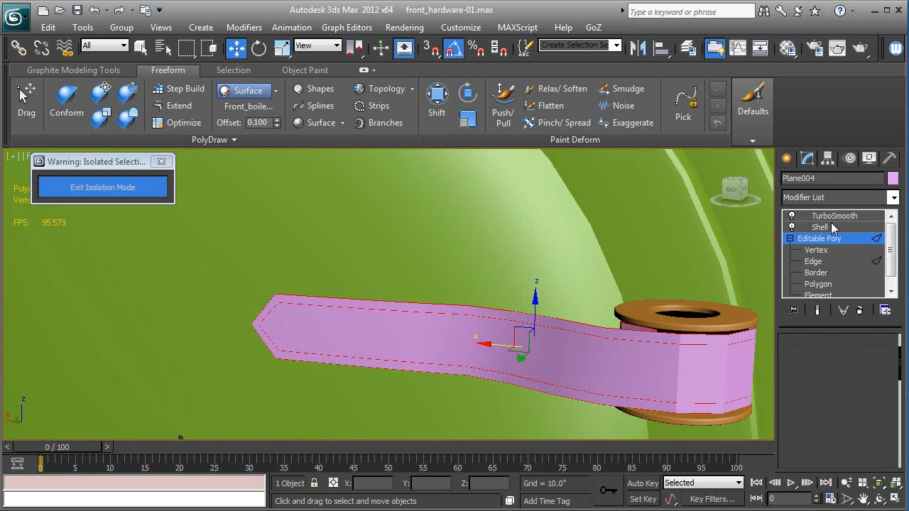
Set the strap's TurboSmooth iterations to 2 and move the strap along Y to about 185.228".
{"action": "left_click", "coordinate": [834, 216]}
{"action": "middle_click_drag", "start_coordinate": [439, 350], "coordinate": [531, 234], "text": "alt"}
{"action": "left_click", "coordinate": [884, 362]}
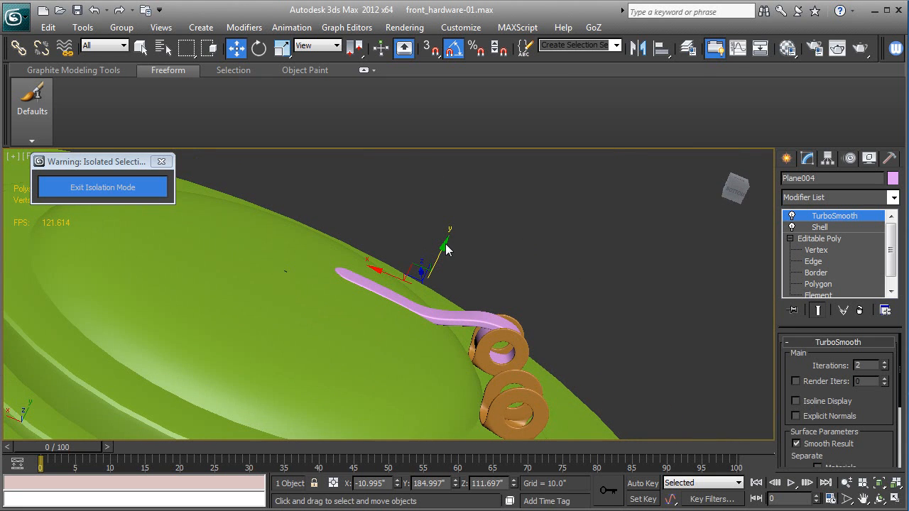
{"action": "middle_click_drag", "start_coordinate": [454, 248], "coordinate": [537, 174], "text": "alt"}
Raise the vertices along the strap's upper edge to about Z 112.876" and return to the TurboSmooth level.
{"action": "left_click", "coordinate": [814, 250]}
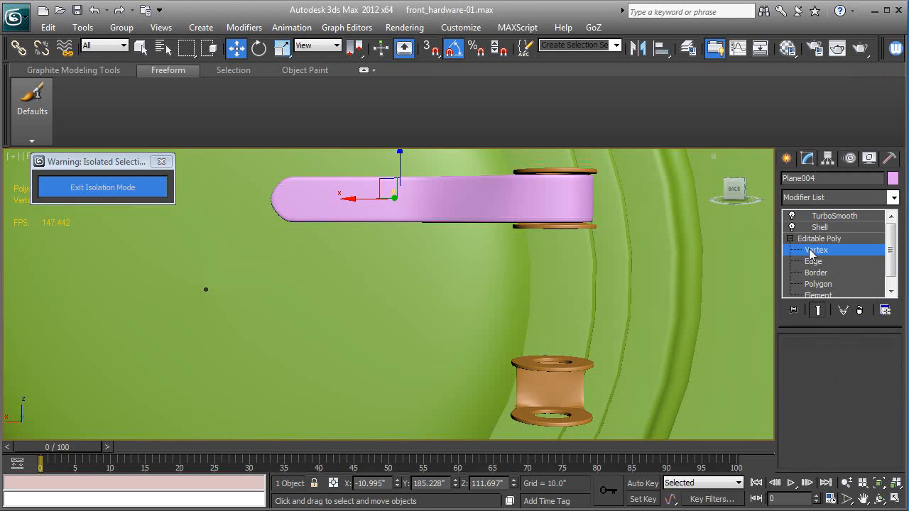
{"action": "left_click_drag", "start_coordinate": [246, 161], "coordinate": [613, 189]}
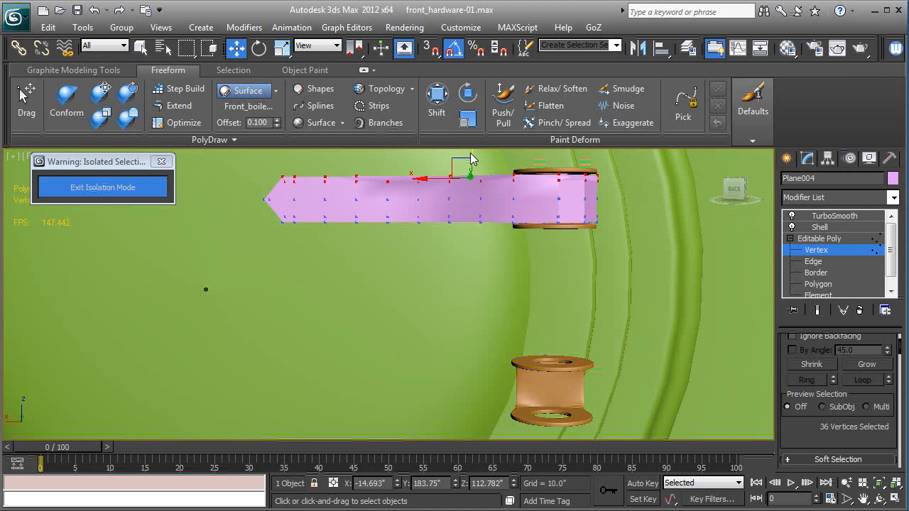
{"action": "middle_click_drag", "start_coordinate": [482, 184], "coordinate": [484, 232]}
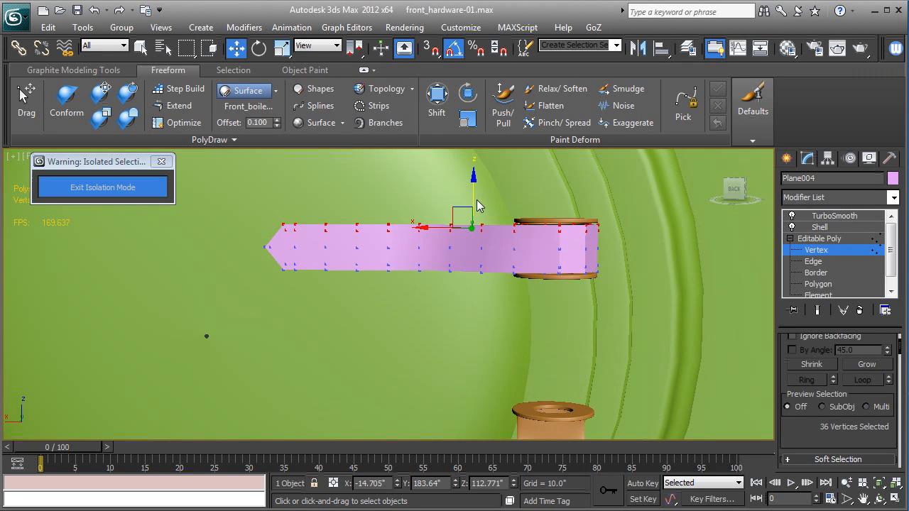
{"action": "left_click_drag", "start_coordinate": [475, 196], "coordinate": [476, 194]}
{"action": "left_click", "coordinate": [818, 238]}
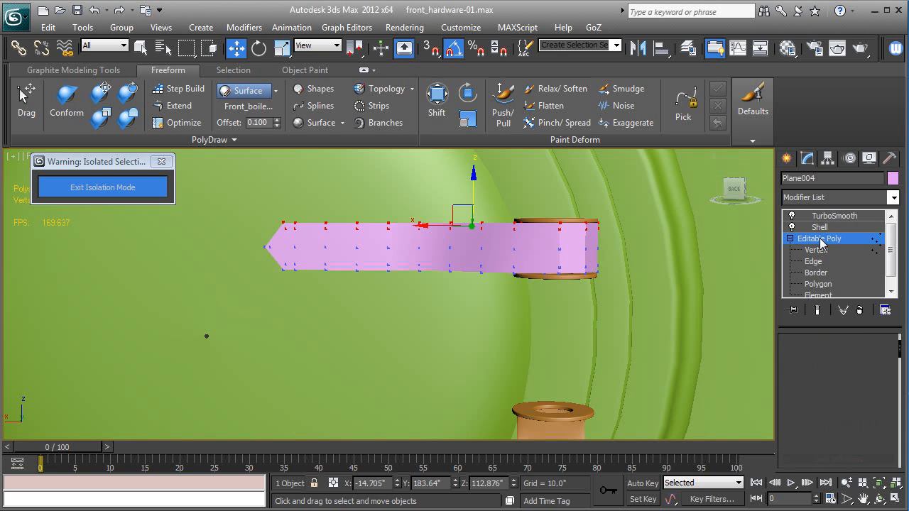
{"action": "left_click", "coordinate": [830, 216]}
Rename the strap object as hinge_strap-01.
{"action": "mouse_move", "coordinate": [719, 239]}
{"action": "middle_mouse_down", "text": "alt"}
{"action": "mouse_move", "coordinate": [649, 290]}
{"action": "mouse_move", "coordinate": [663, 365]}
{"action": "mouse_move", "coordinate": [719, 245]}
{"action": "middle_mouse_up", "text": "alt"}
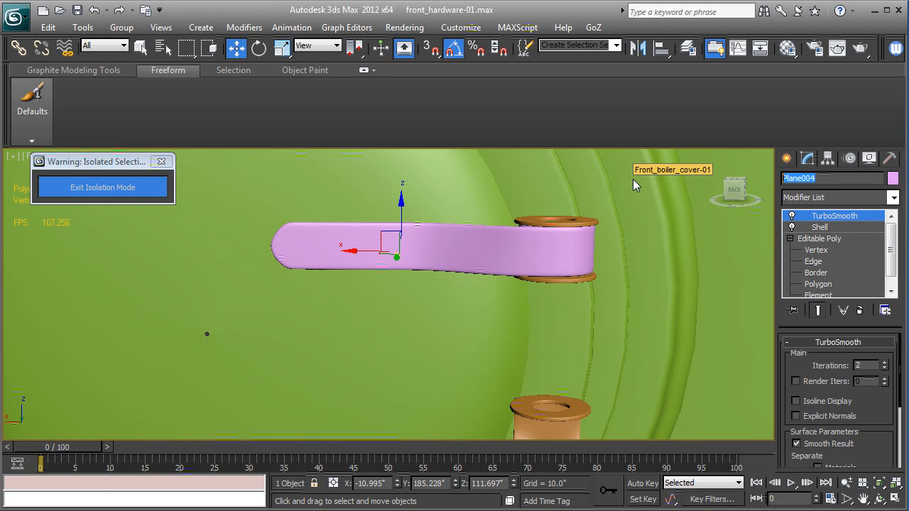
{"action": "type", "text": "hinge_strap-01"}
Rename the two hinge brackets together with the base name hinge_pivot and numbering enabled.
{"action": "left_click", "coordinate": [537, 224]}
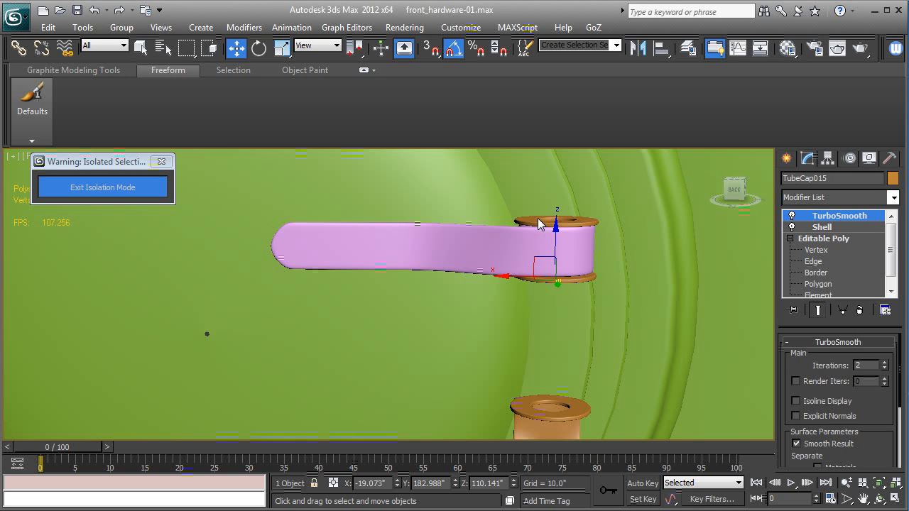
{"action": "key", "text": "F3"}
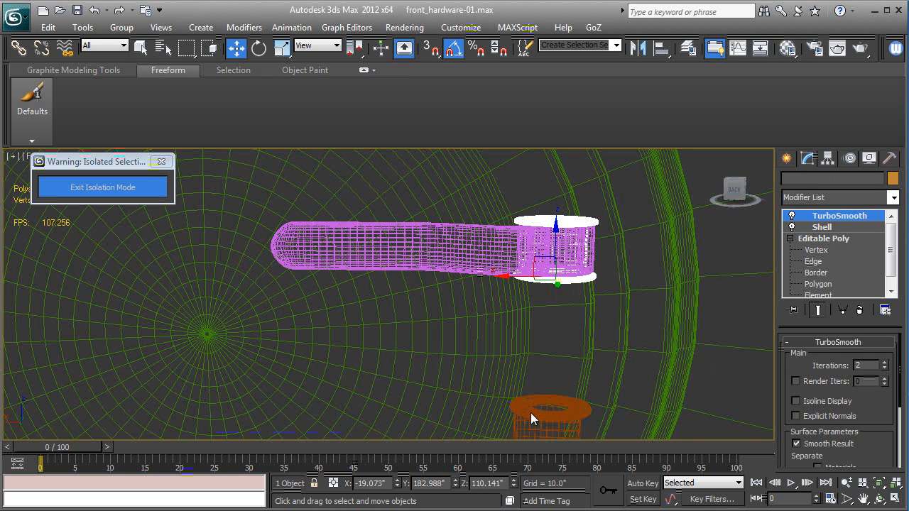
{"action": "left_click", "coordinate": [530, 412], "text": "ctrl"}
{"action": "left_click", "coordinate": [83, 27]}
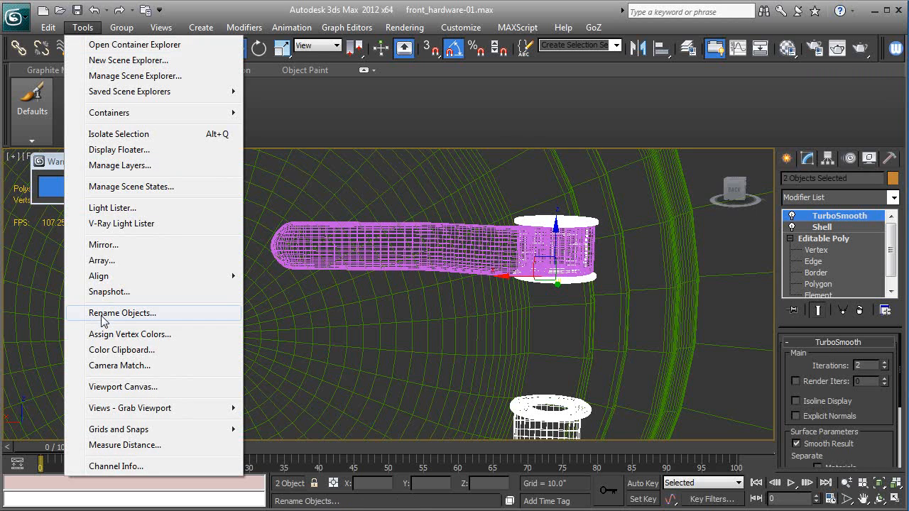
{"action": "left_click", "coordinate": [106, 313]}
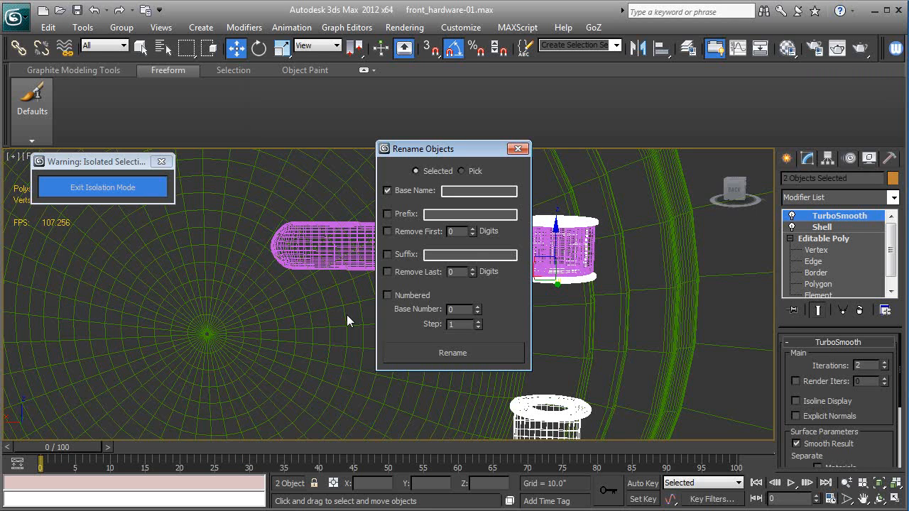
{"action": "left_click", "coordinate": [469, 192]}
{"action": "type", "text": "hinge_pivot"}
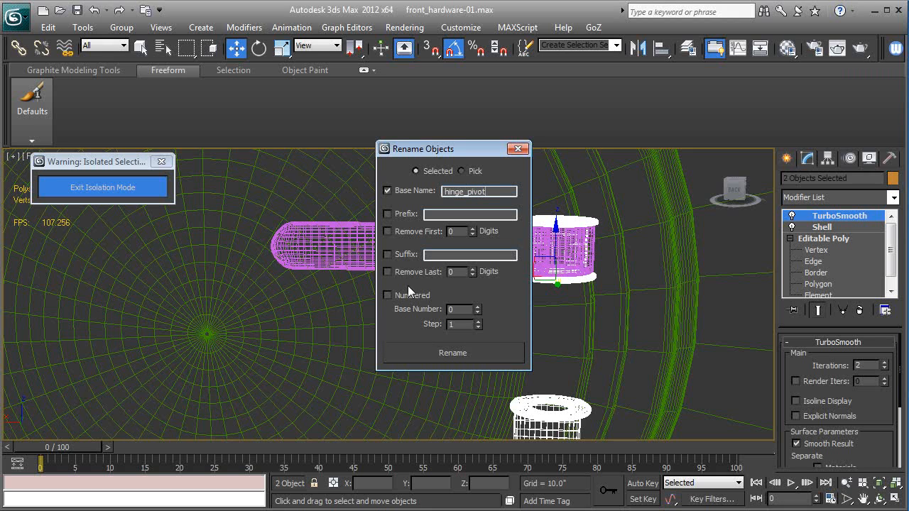
{"action": "left_click", "coordinate": [393, 295]}
{"action": "left_click", "coordinate": [435, 353]}
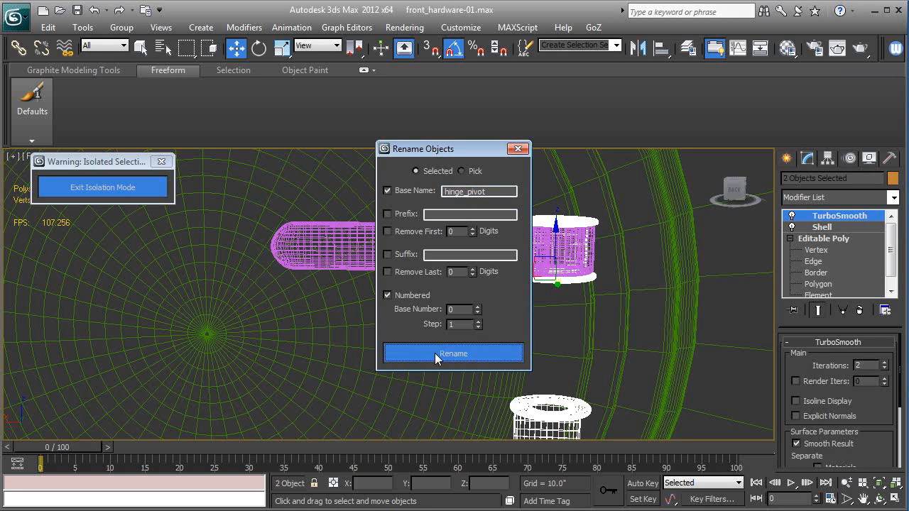
{"action": "left_click", "coordinate": [518, 149]}
Clone the hinge strap as an instance straight down along Z to about 101.306" so it wraps the lower bracket.
{"action": "left_click", "coordinate": [509, 267]}
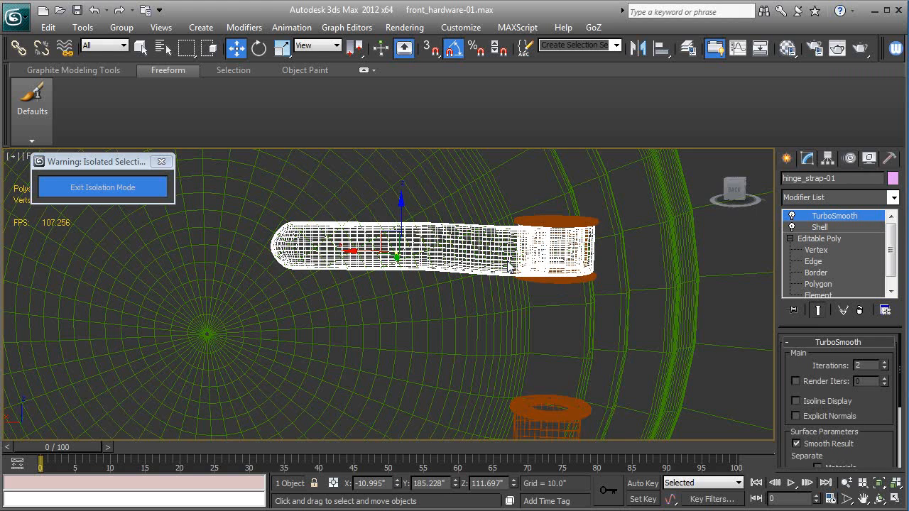
{"action": "key", "text": "F3"}
{"action": "middle_click_drag", "start_coordinate": [509, 277], "coordinate": [500, 233]}
{"action": "scroll", "coordinate": [500, 233], "scroll_direction": "down", "scroll_amount": 2}
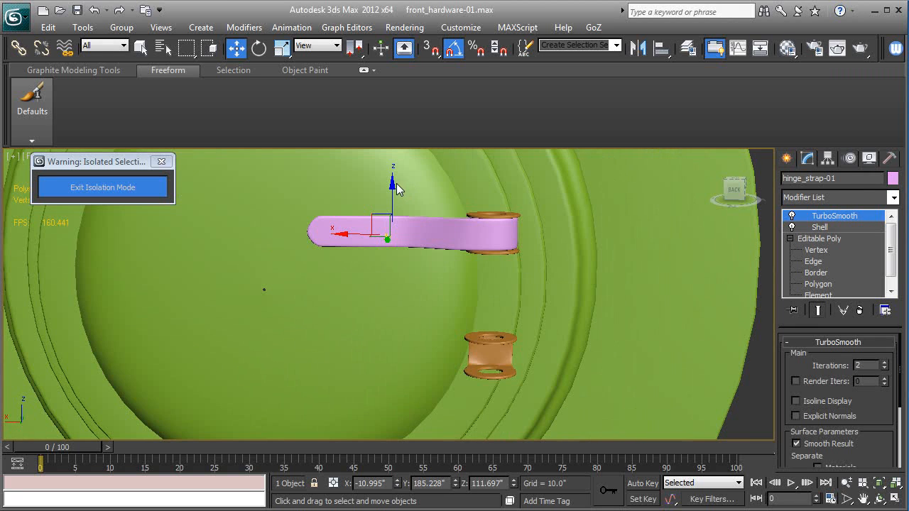
{"action": "mouse_move", "coordinate": [396, 186]}
{"action": "left_mouse_down", "text": "shift"}
{"action": "mouse_move", "coordinate": [391, 367]}
{"action": "mouse_move", "coordinate": [388, 315]}
{"action": "left_mouse_up", "text": "shift"}
{"action": "left_click", "coordinate": [456, 320]}
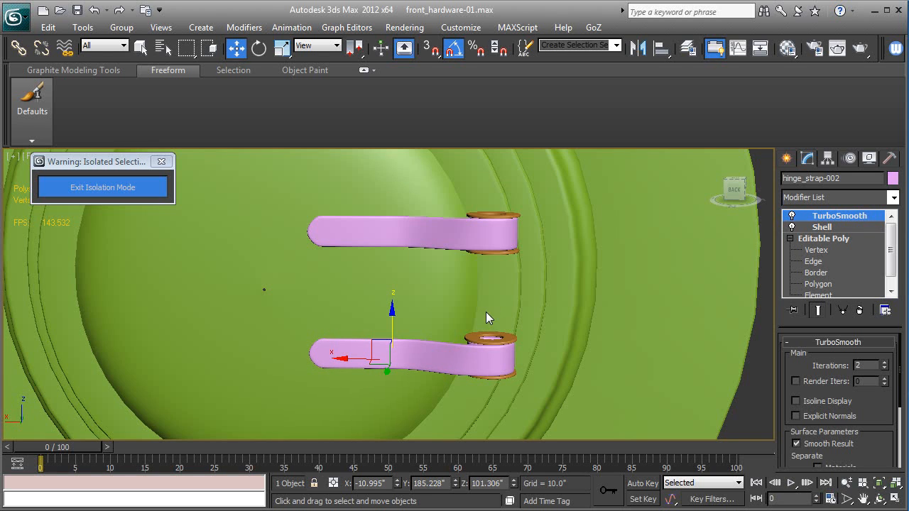
Examine from several angles how both hinge straps fit around their brackets and against the boiler cover.
{"action": "middle_click_drag", "start_coordinate": [487, 312], "coordinate": [443, 355], "text": "alt"}
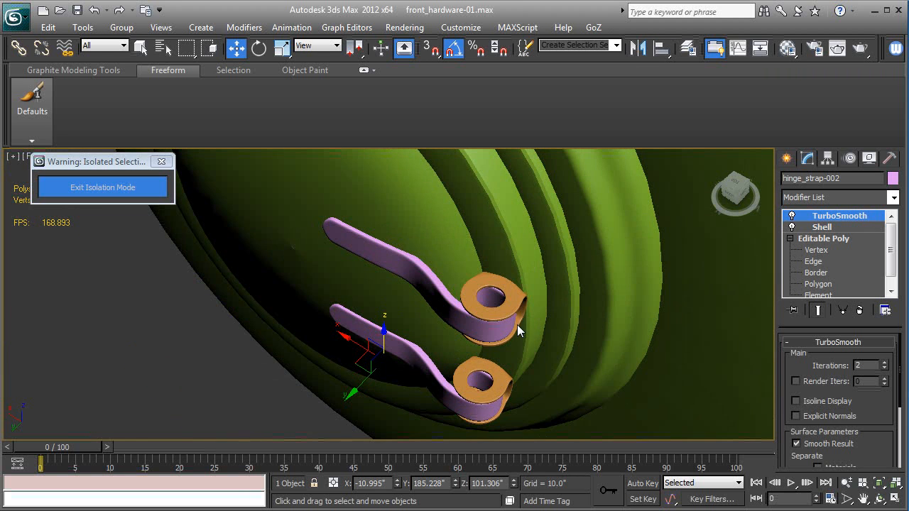
{"action": "scroll", "coordinate": [642, 297], "scroll_direction": "down", "scroll_amount": 3}
{"action": "middle_click_drag", "start_coordinate": [642, 297], "coordinate": [599, 288]}
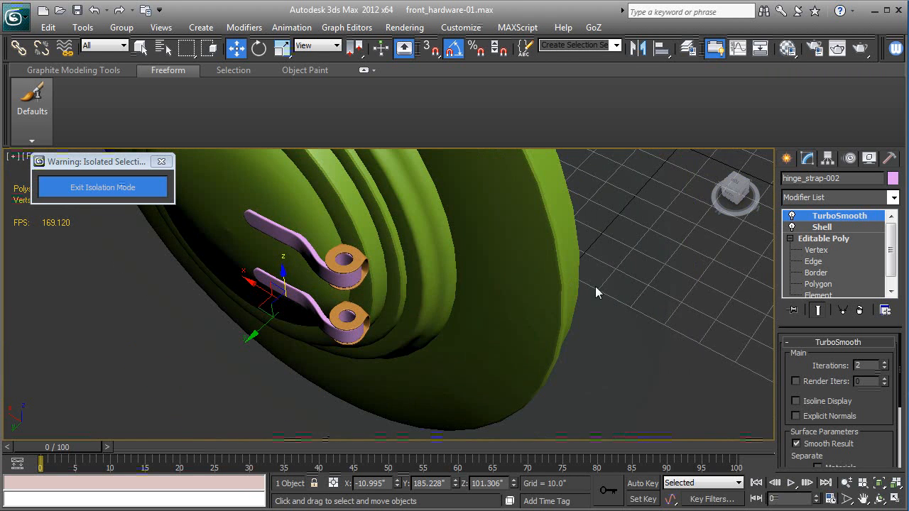
{"action": "middle_click_drag", "start_coordinate": [663, 279], "coordinate": [706, 296]}
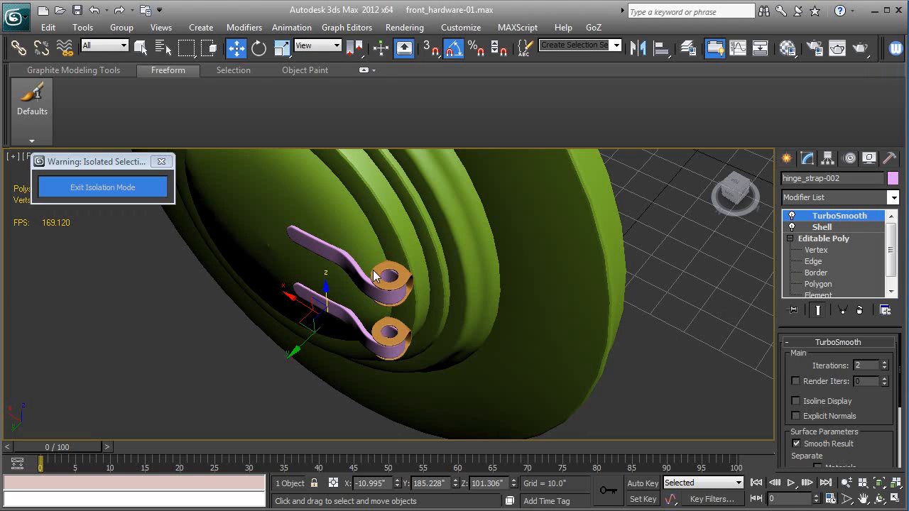
{"action": "key", "text": "k"}
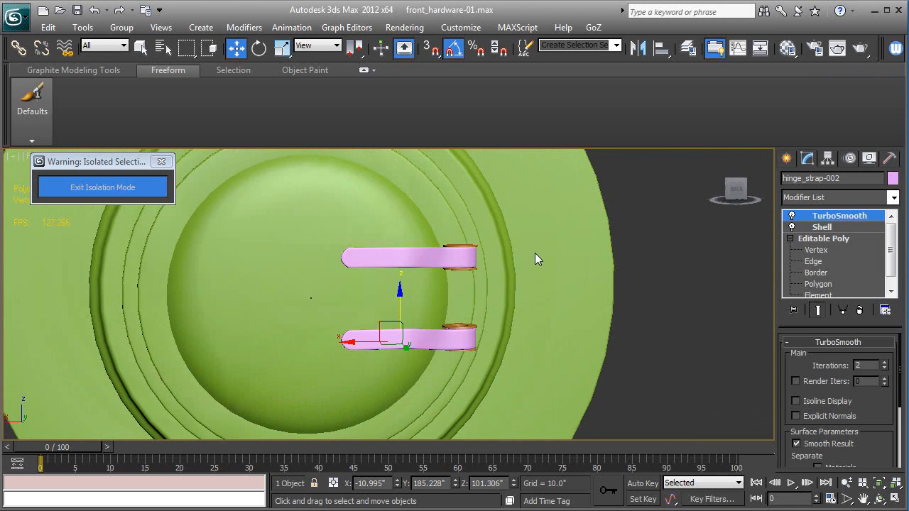
{"action": "middle_click_drag", "start_coordinate": [432, 277], "coordinate": [416, 339], "text": "alt"}
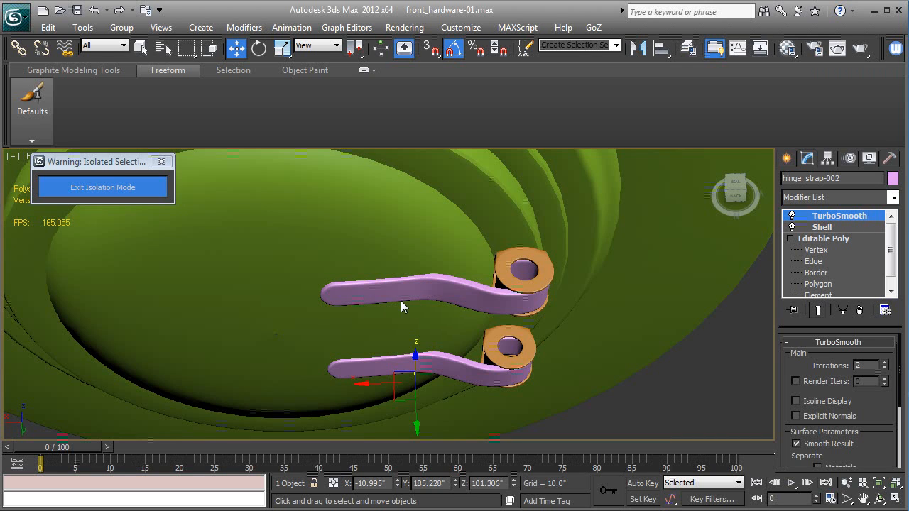
{"action": "key", "text": "alt"}
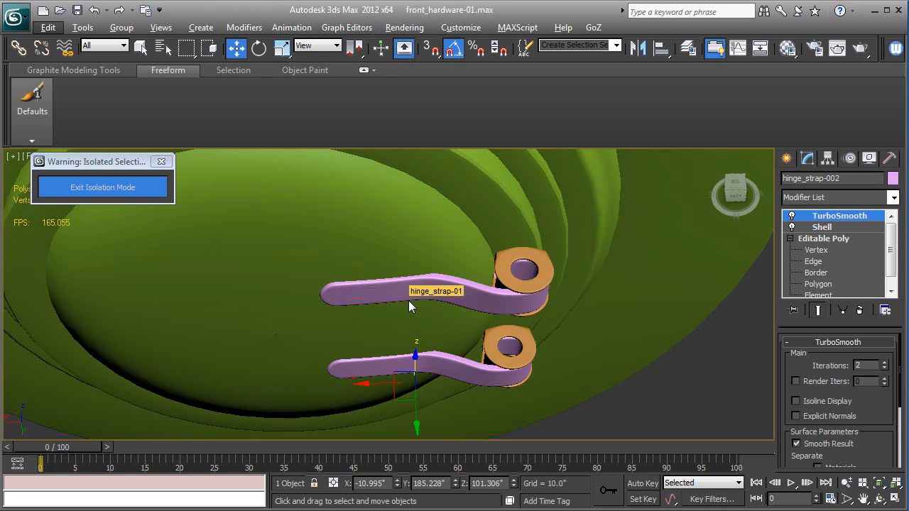
{"action": "middle_click_drag", "start_coordinate": [357, 301], "coordinate": [345, 237], "text": "alt"}
{"action": "scroll", "coordinate": [345, 237], "scroll_direction": "down", "scroll_amount": 6}
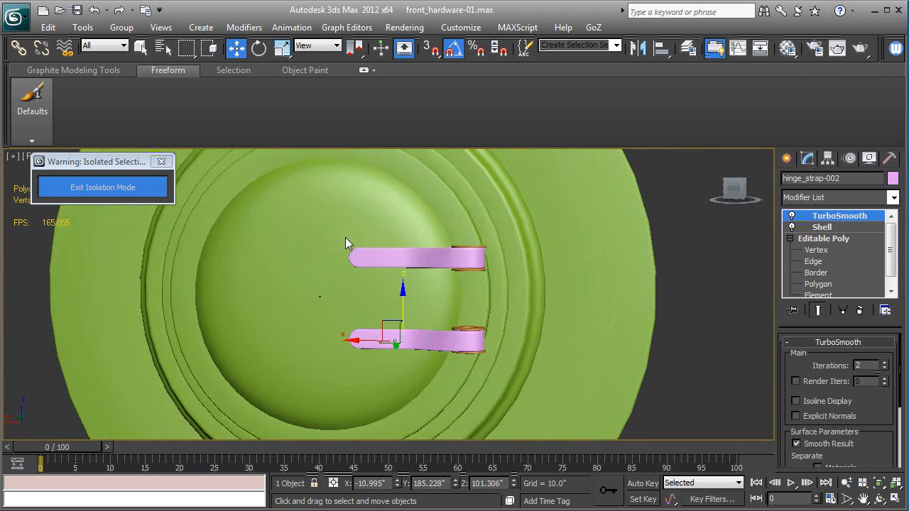